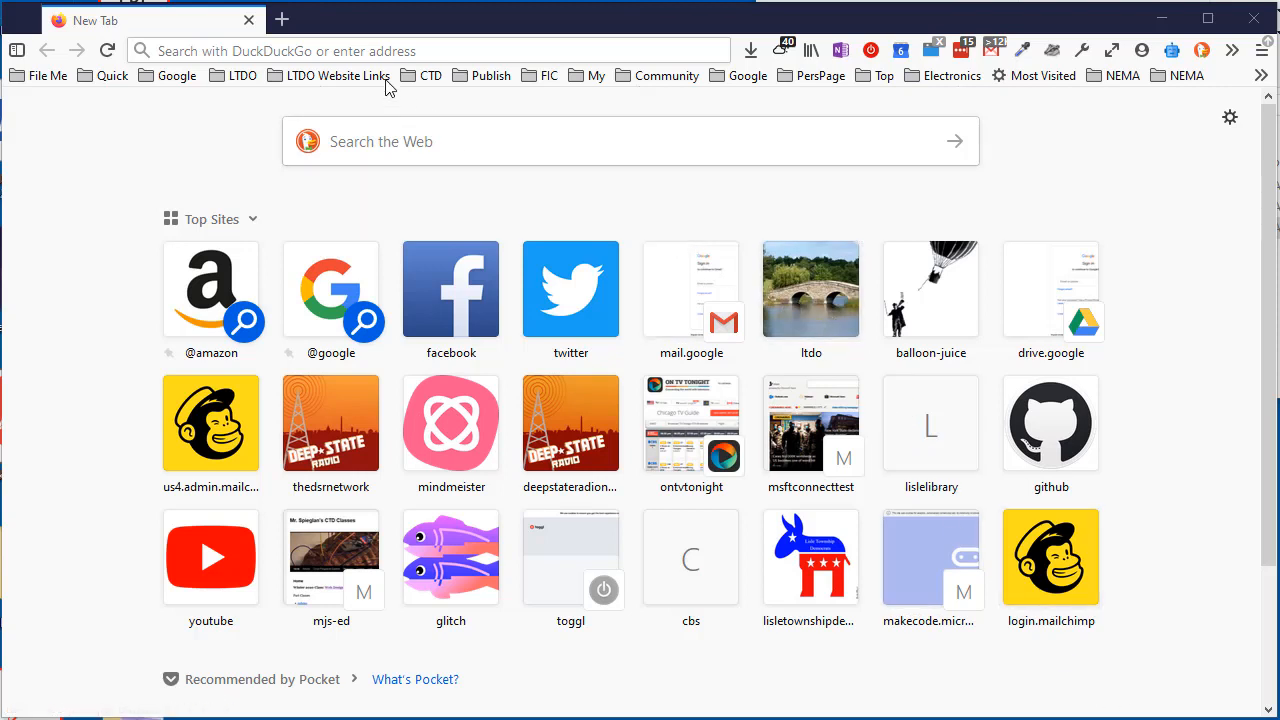
Go to glitch.com and create a new project from the hello-webpage template
click(402, 51)
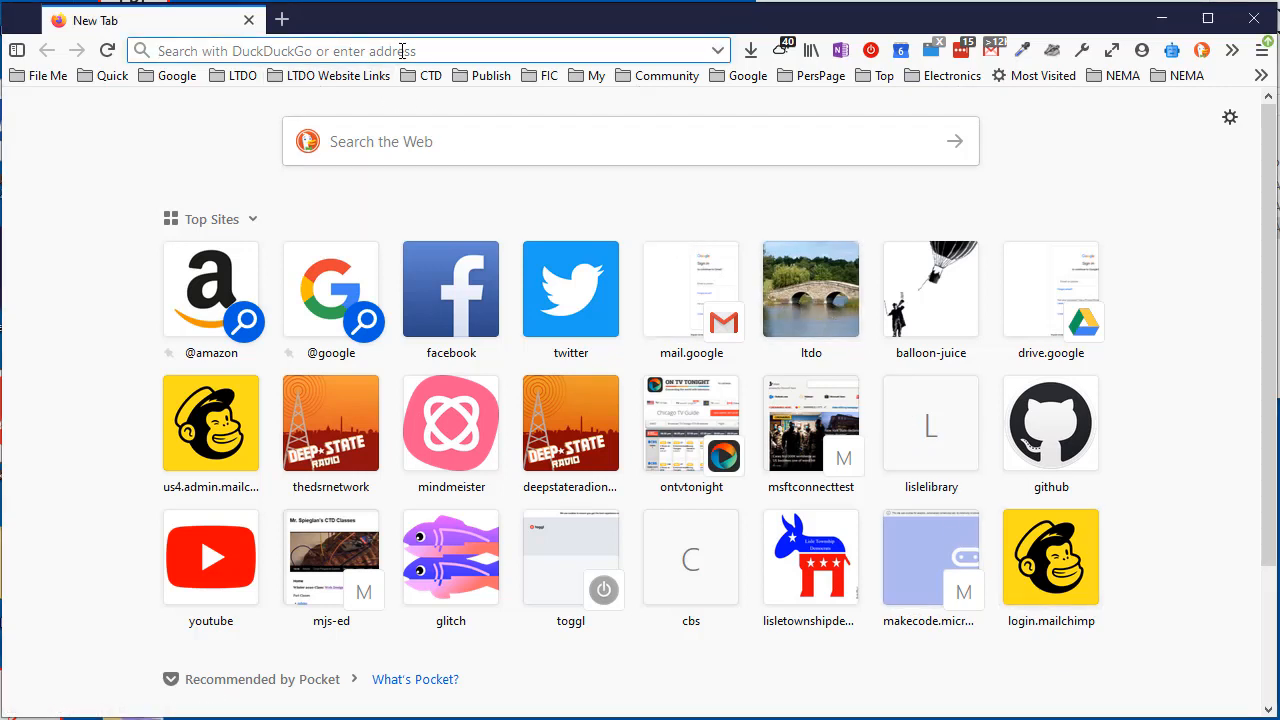
text(gl)
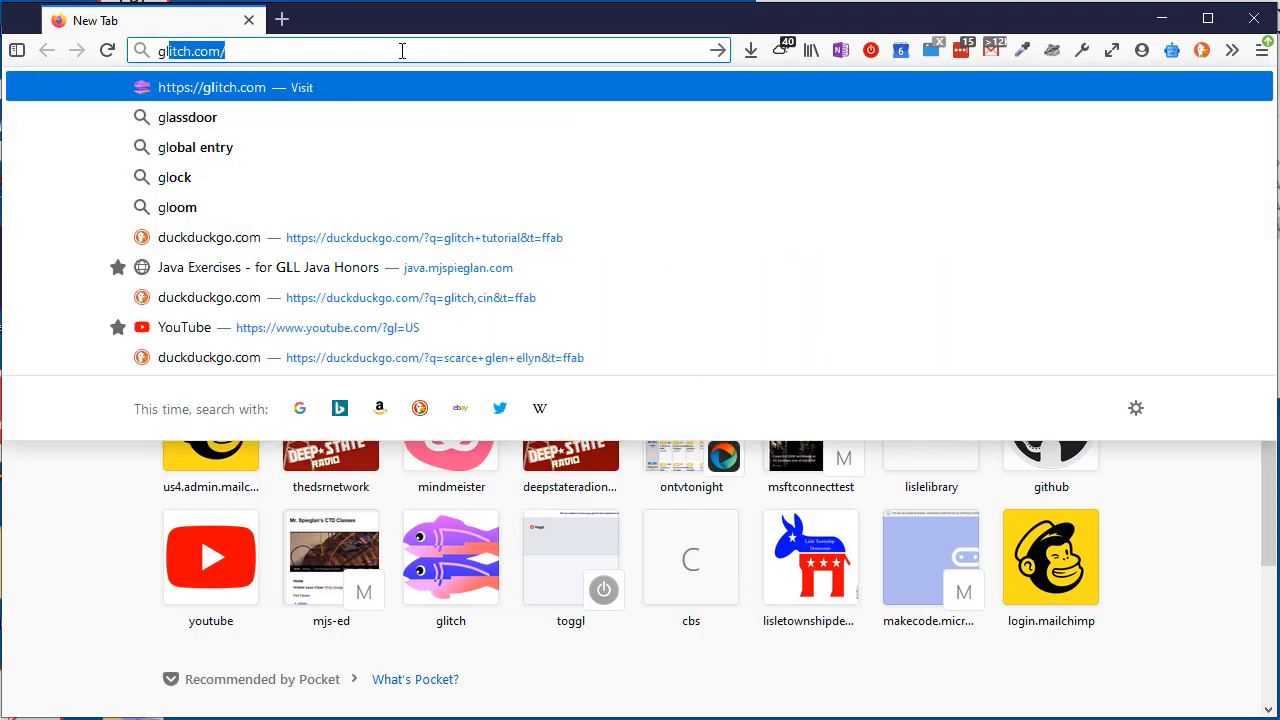
text(itch)
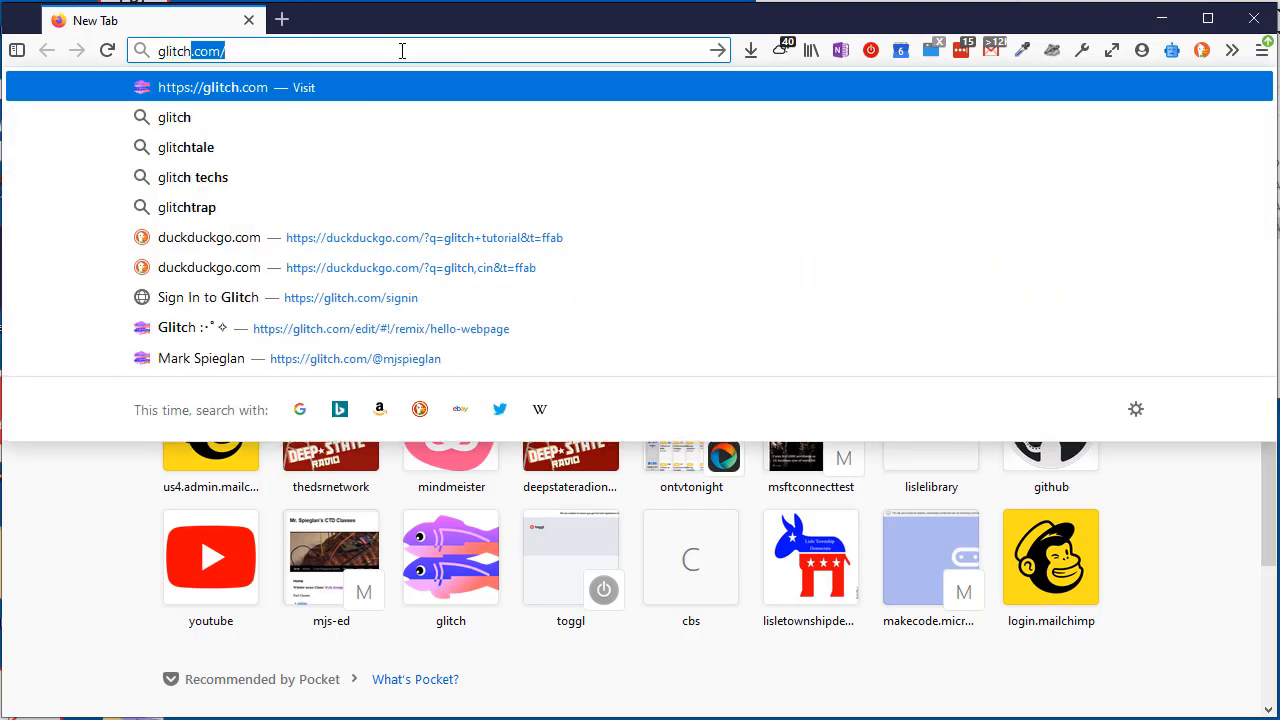
text(.com)
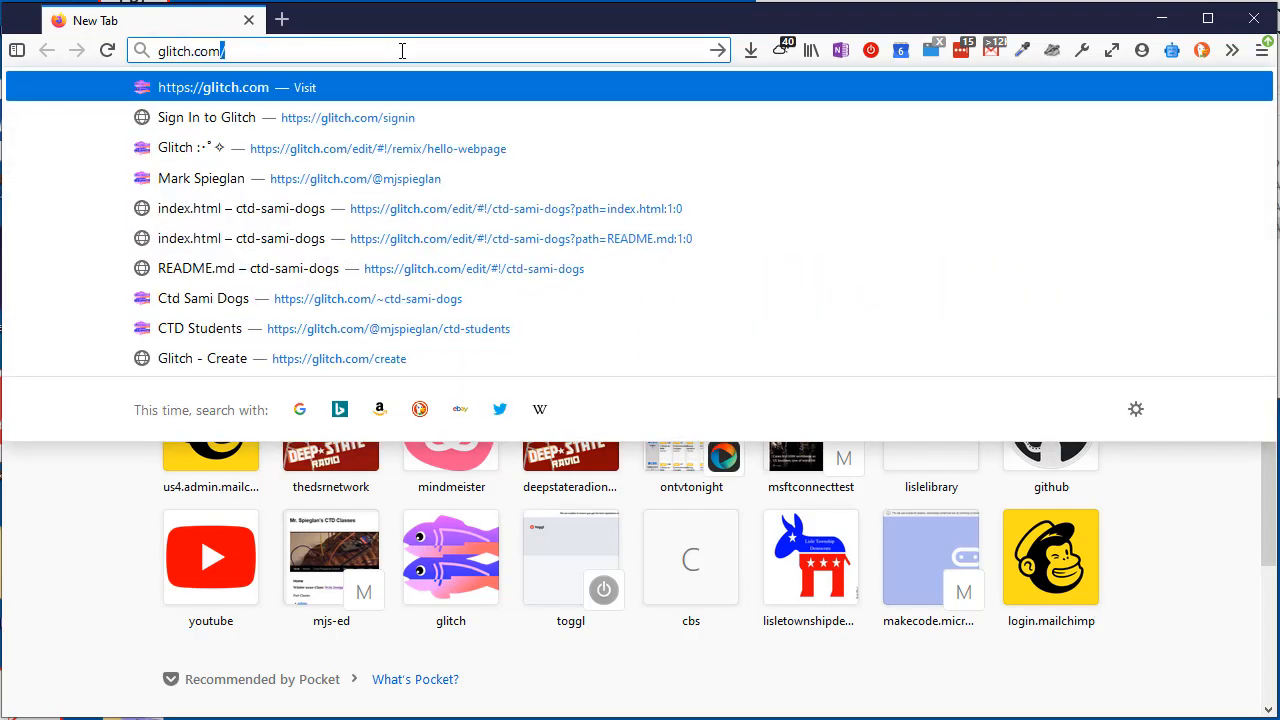
key(Return)
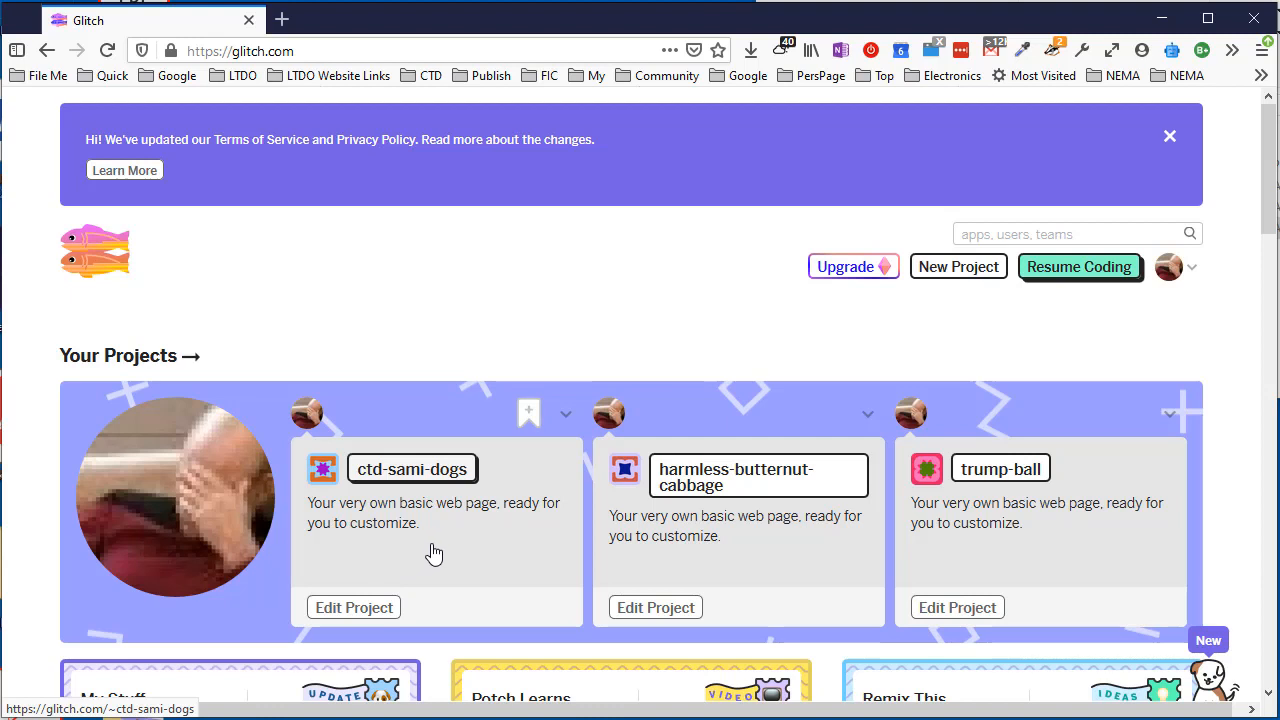
click(974, 272)
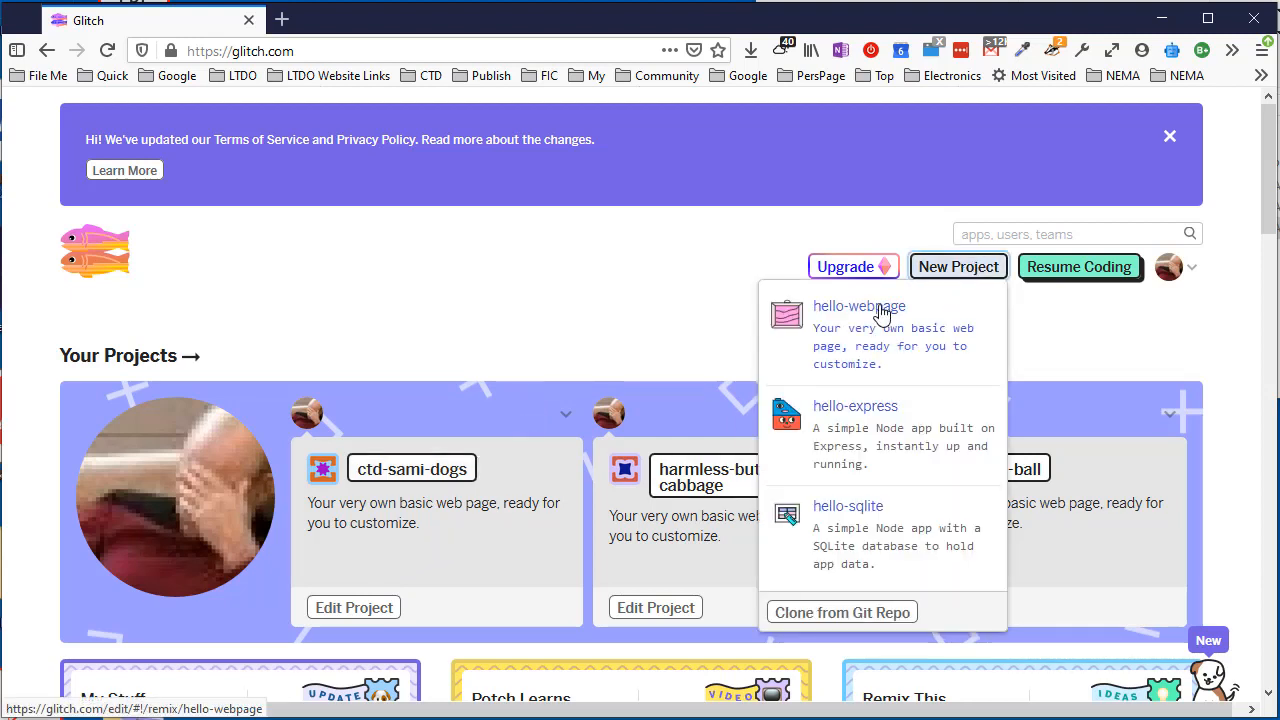
click(880, 312)
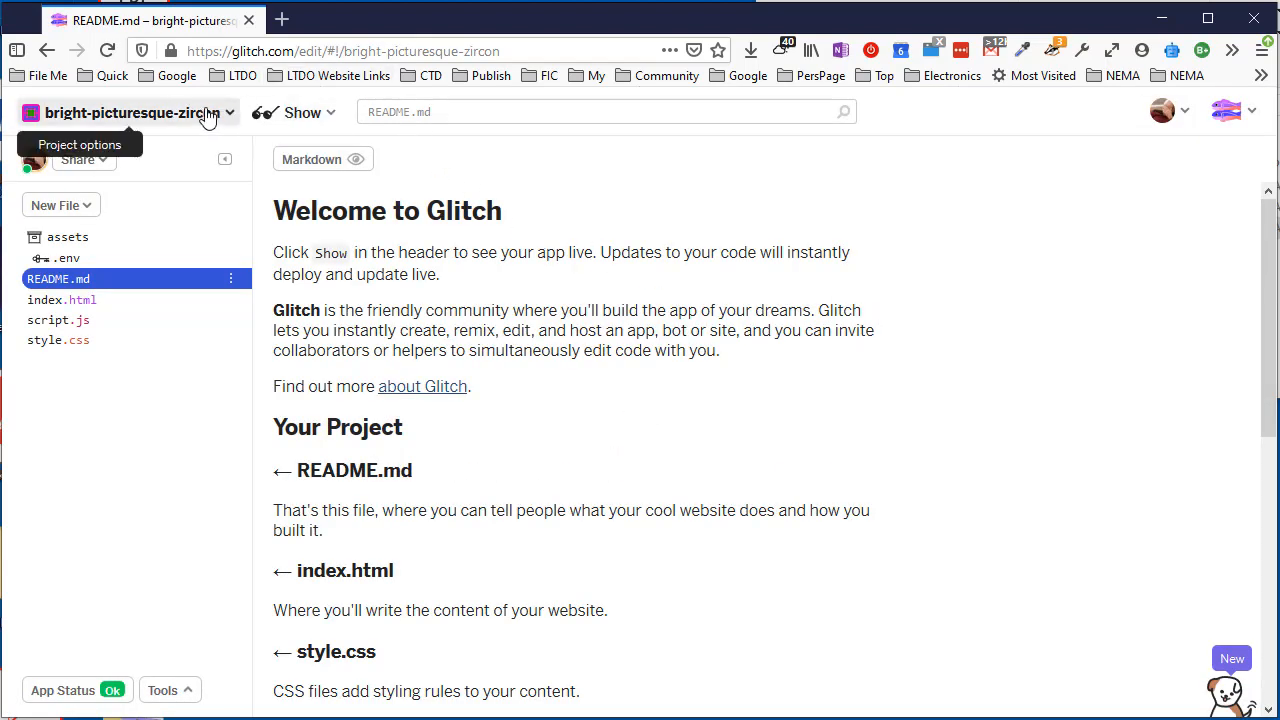
Switch to File Explorer, look through the images folder inside the Dogs folder, and return to Dogs
drag(1180, 0, 526, 205)
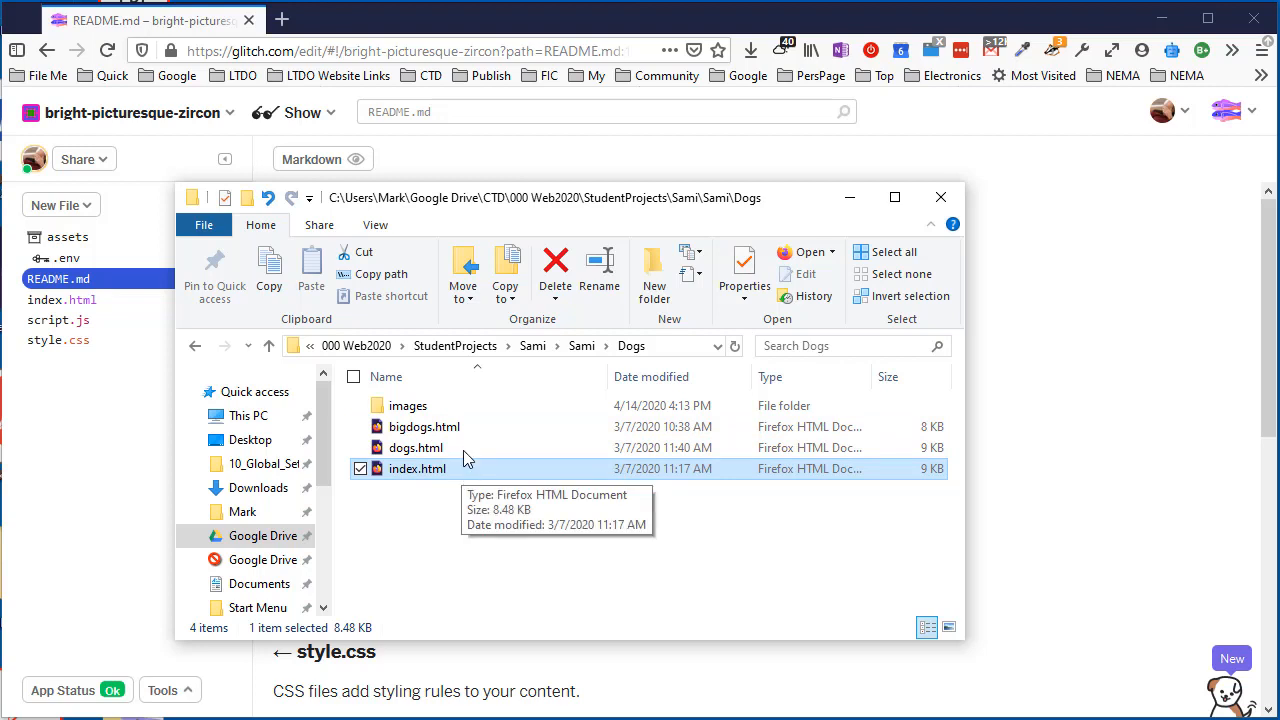
click(421, 410)
double_click(421, 410)
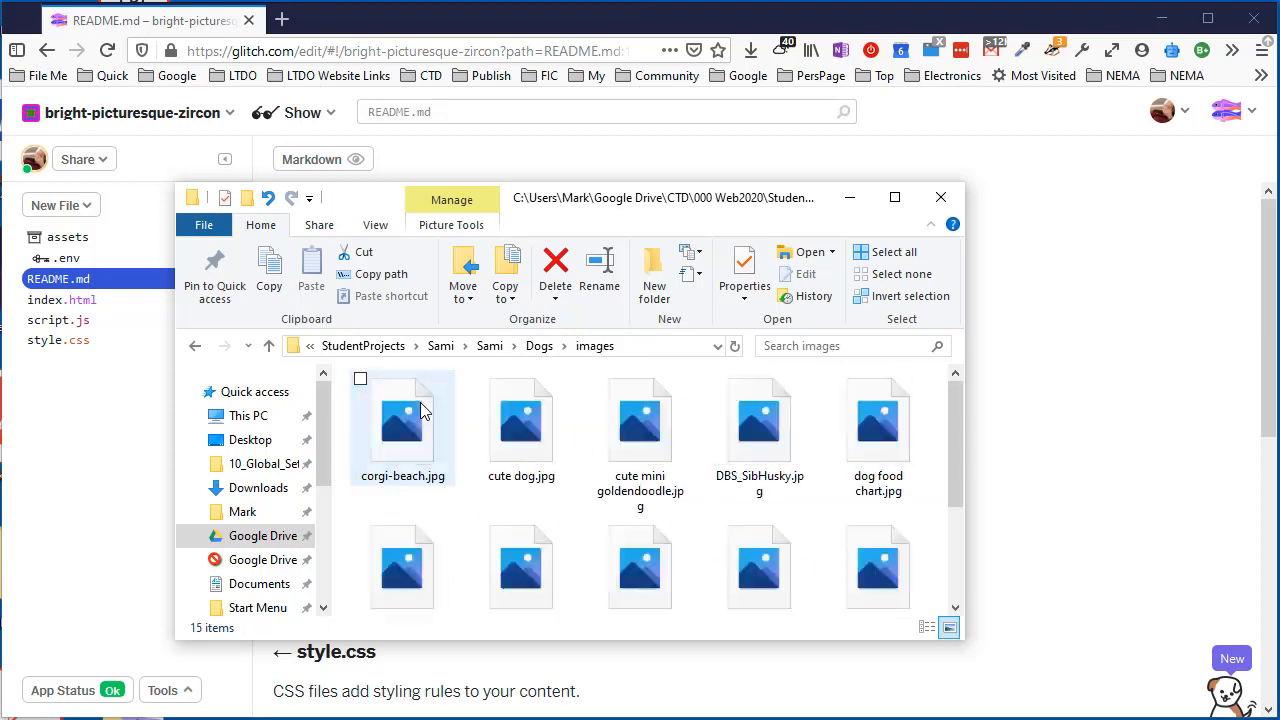
click(540, 347)
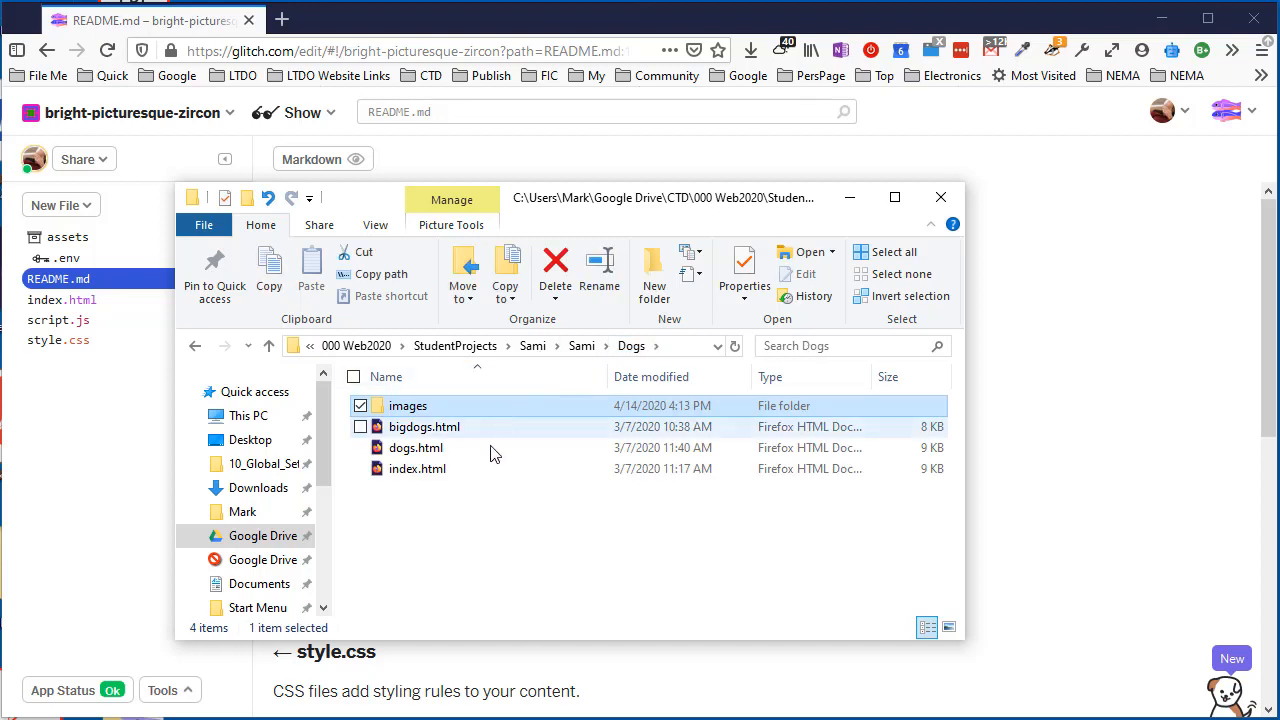
Open the local index.html from the Dogs folder in the browser and look through the page's sections and images
double_click(435, 470)
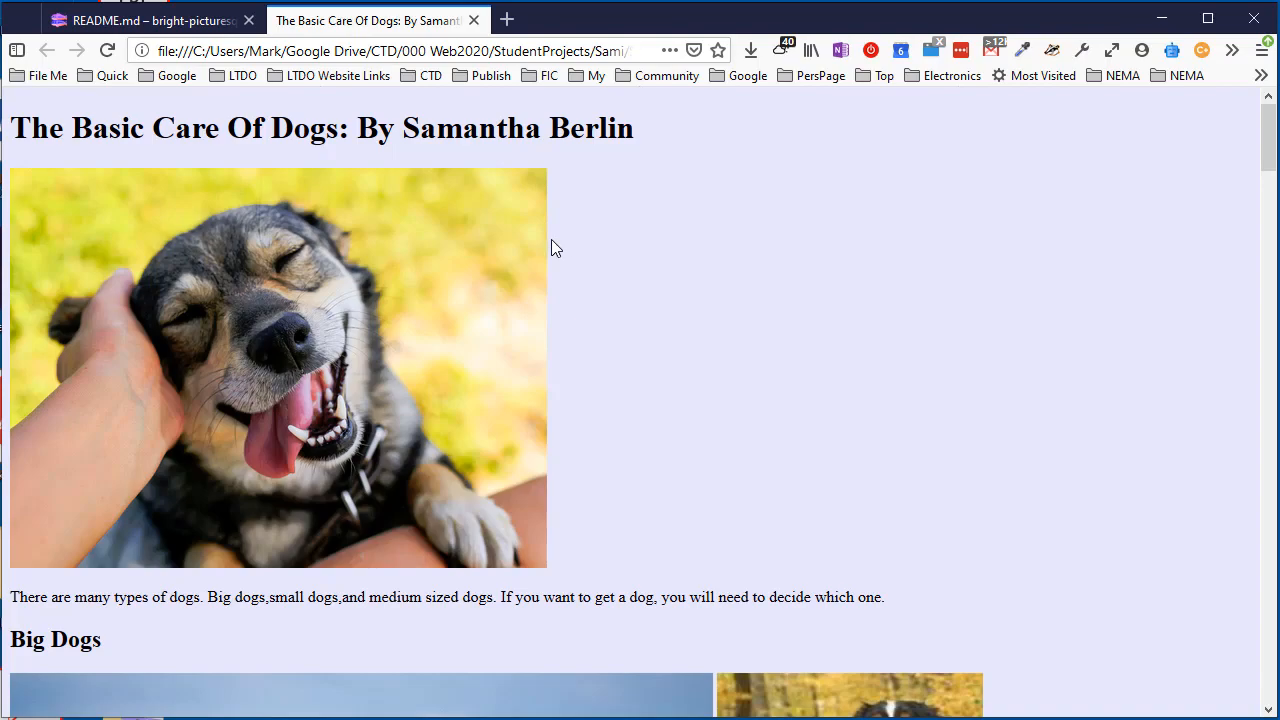
scroll(507, 261, down, 6)
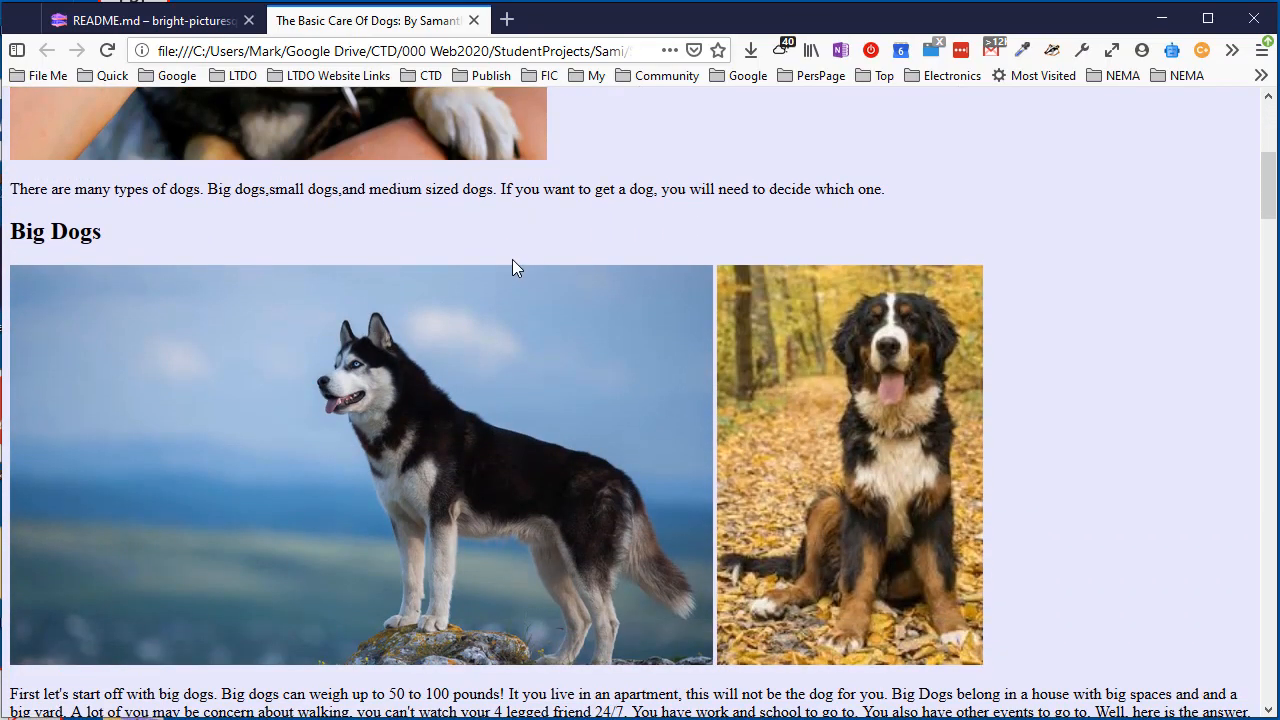
scroll(512, 267, down, 12)
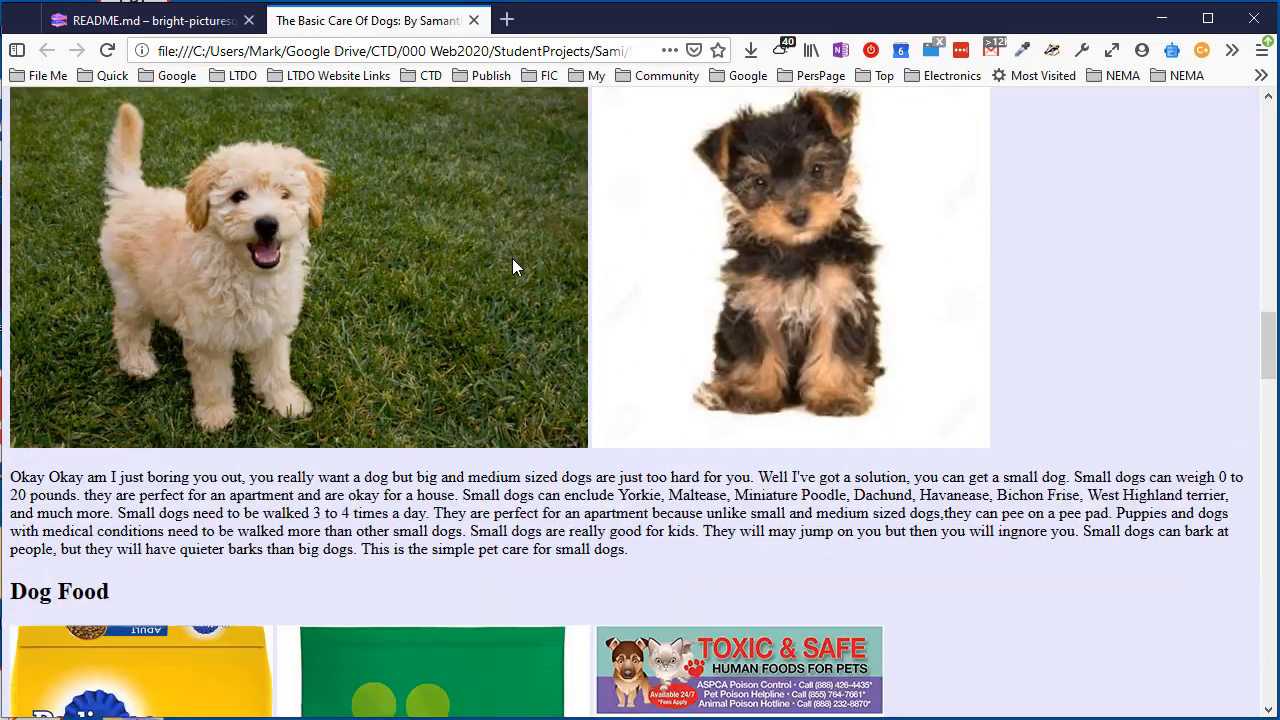
scroll(512, 267, down, 2)
scroll(512, 267, up, 11)
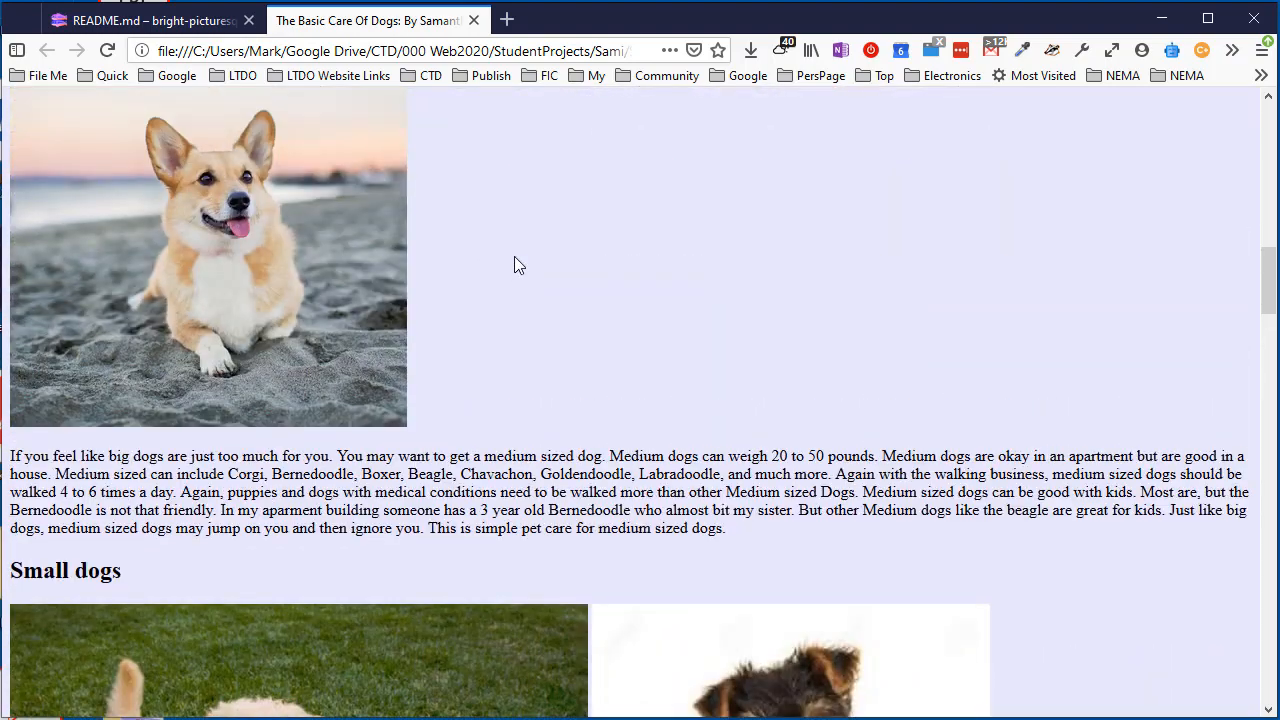
scroll(515, 256, up, 9)
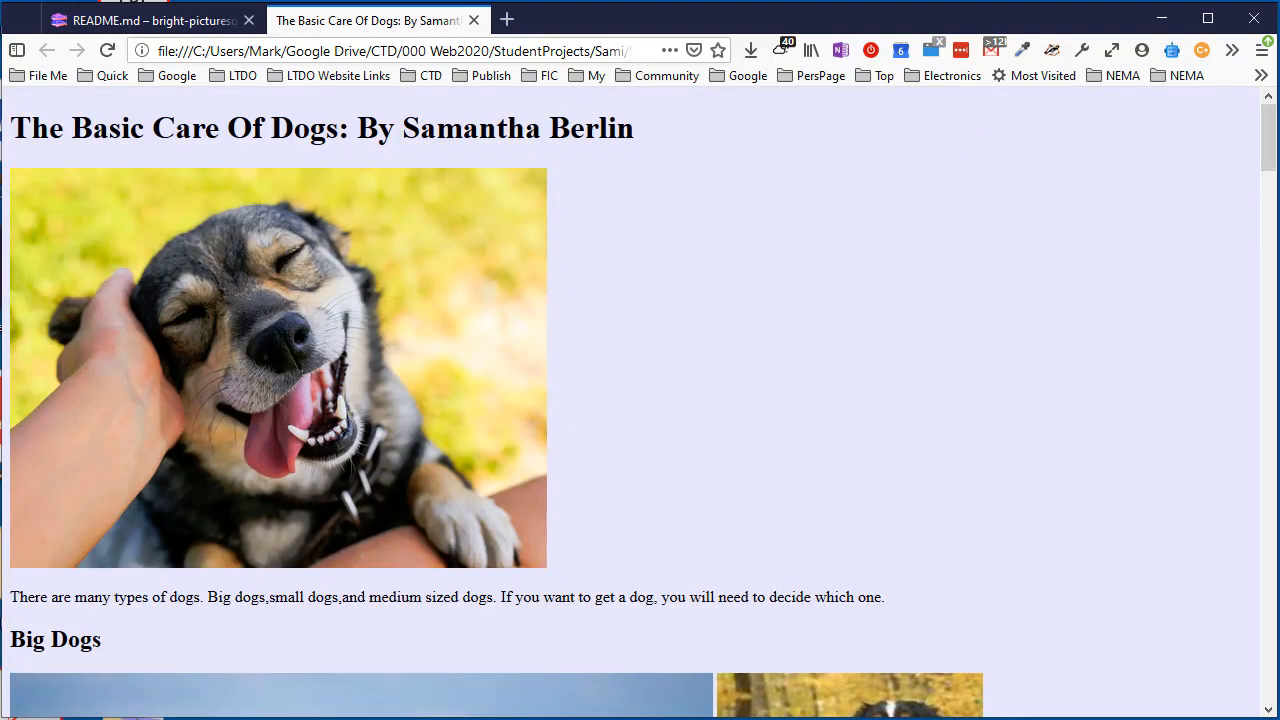
Examine the source code of the local index.html in Notepad++, then close it and the local page preview
key(alt+Tab)
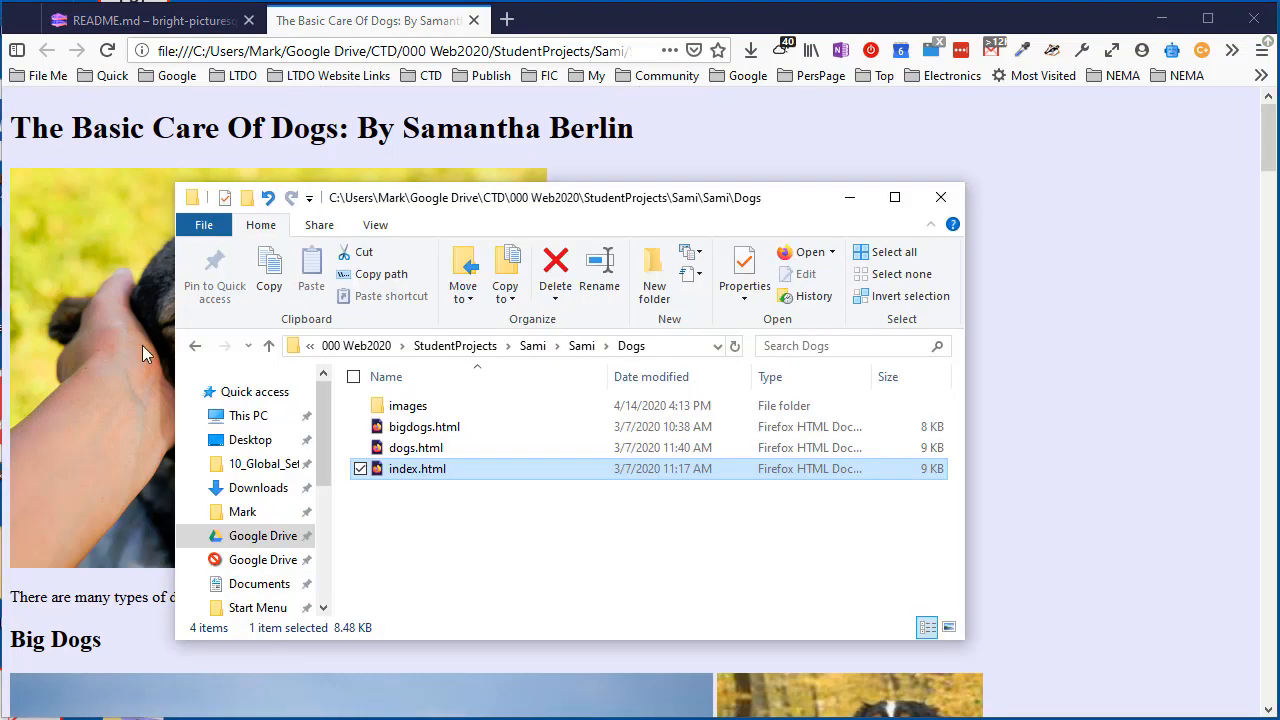
right_click(531, 474)
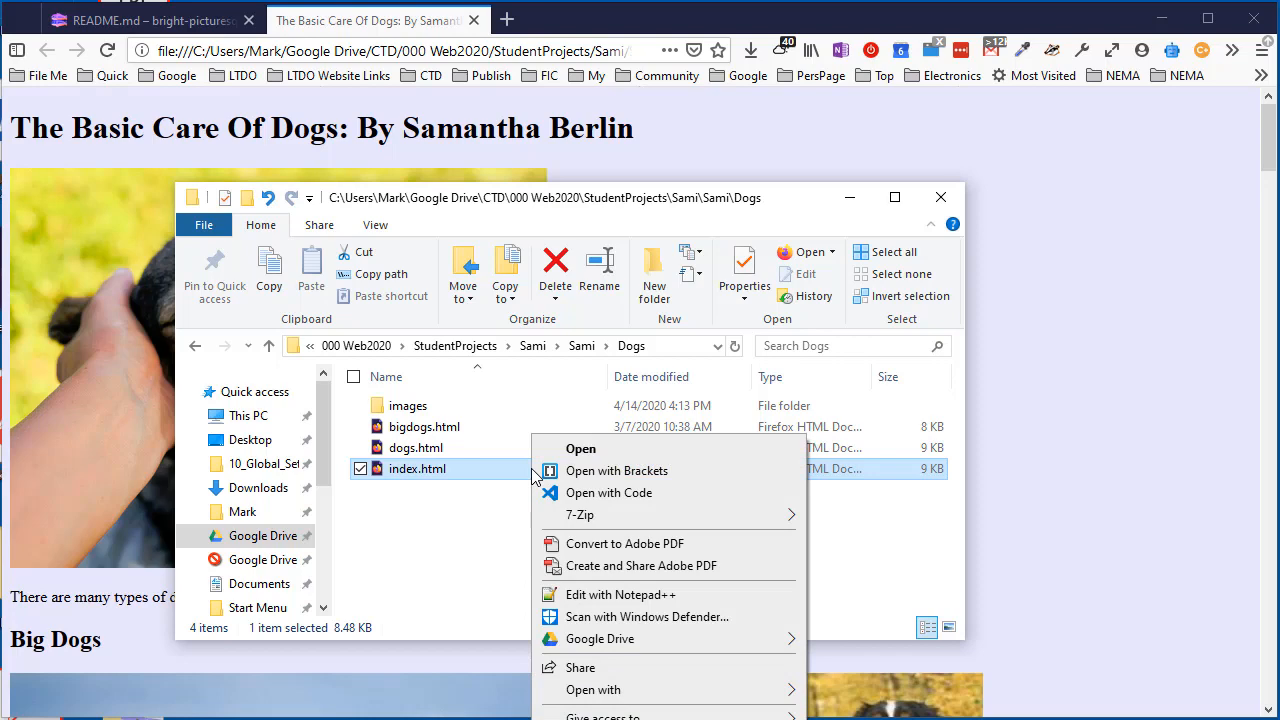
click(673, 598)
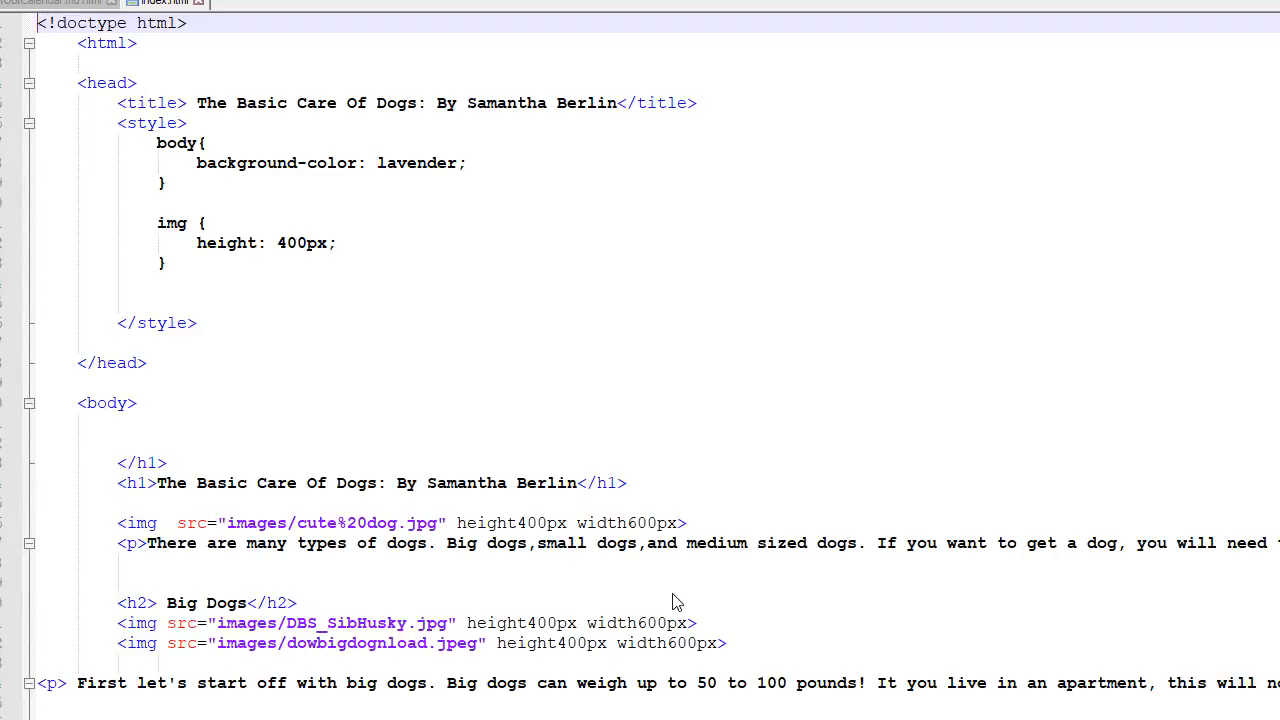
scroll(810, 314, down, 1)
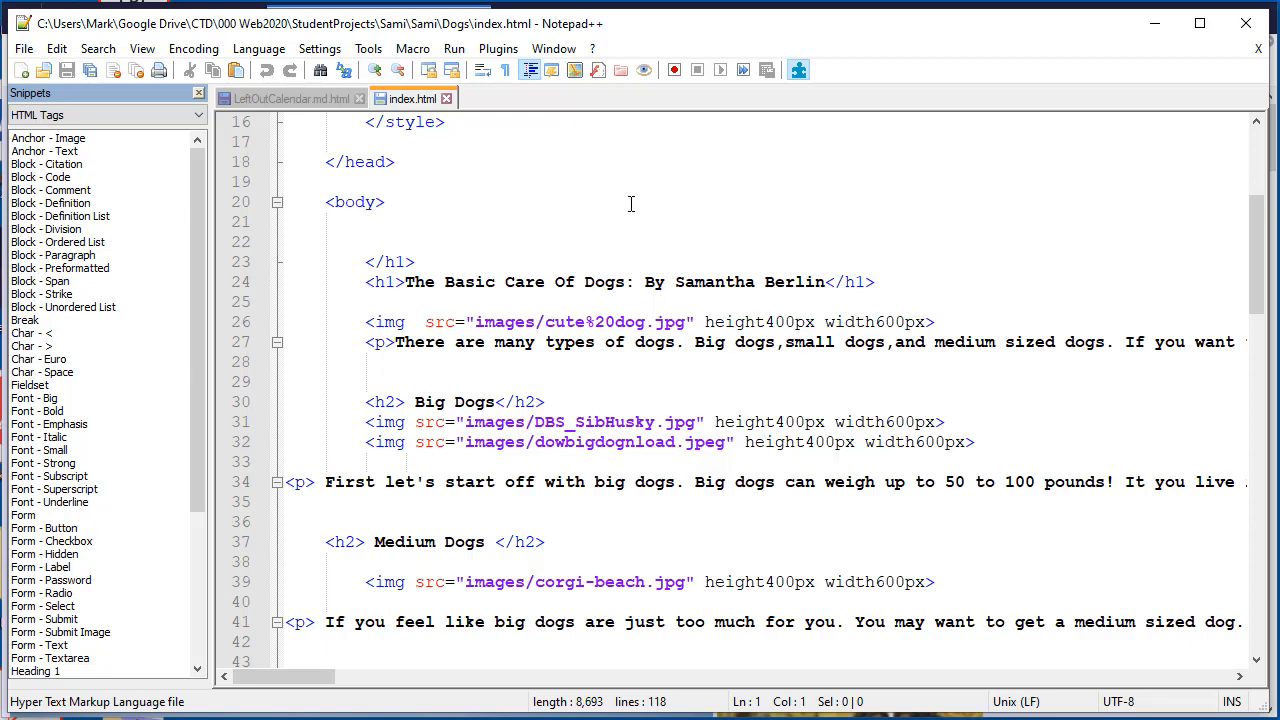
click(1245, 22)
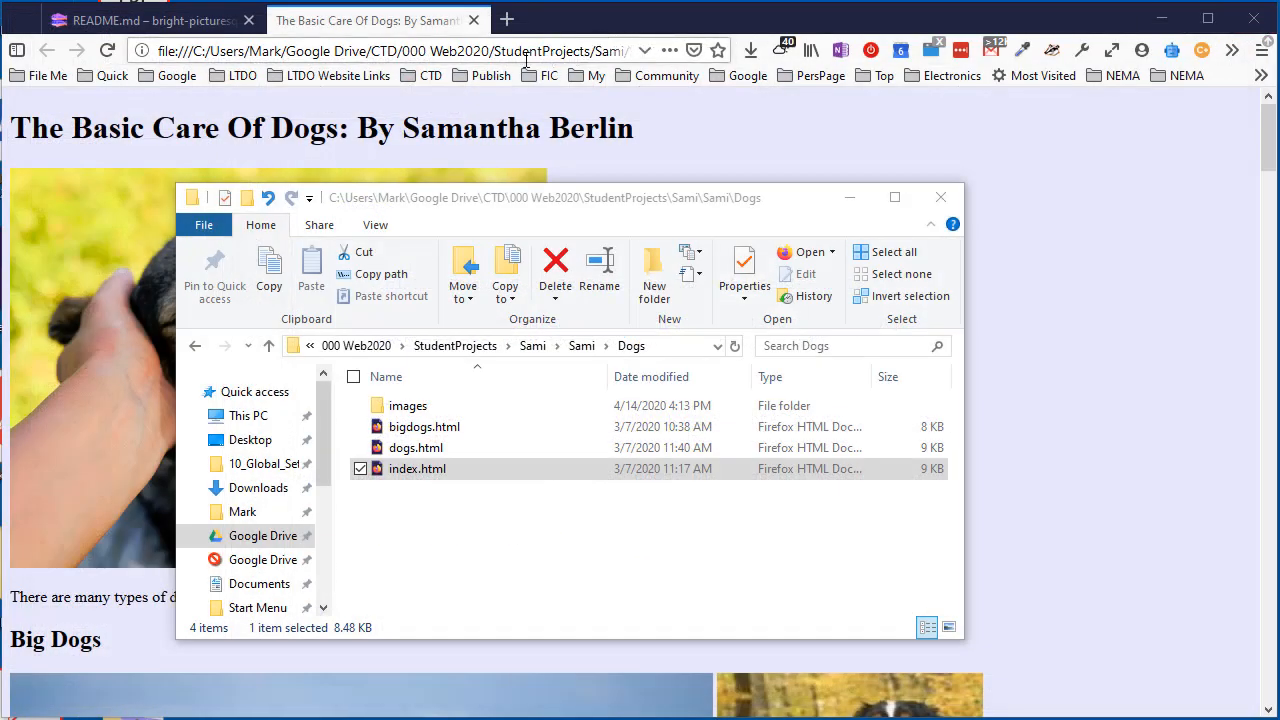
click(474, 20)
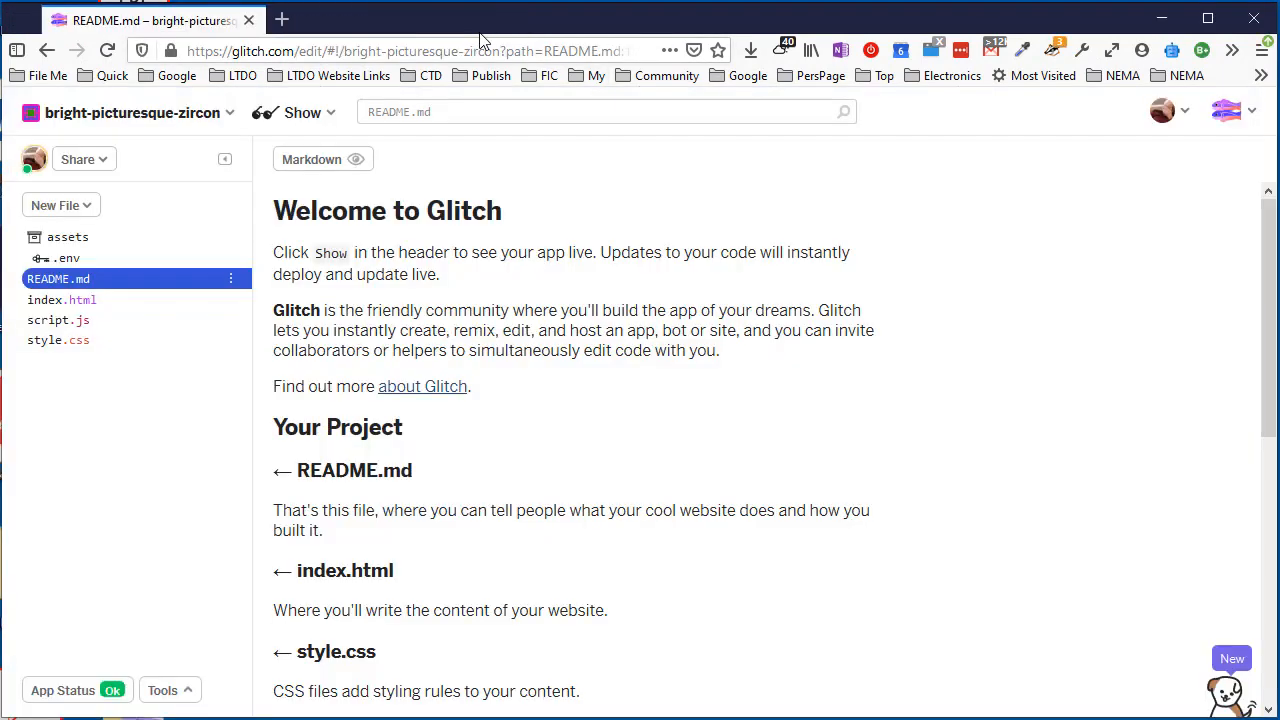
right_click(57, 369)
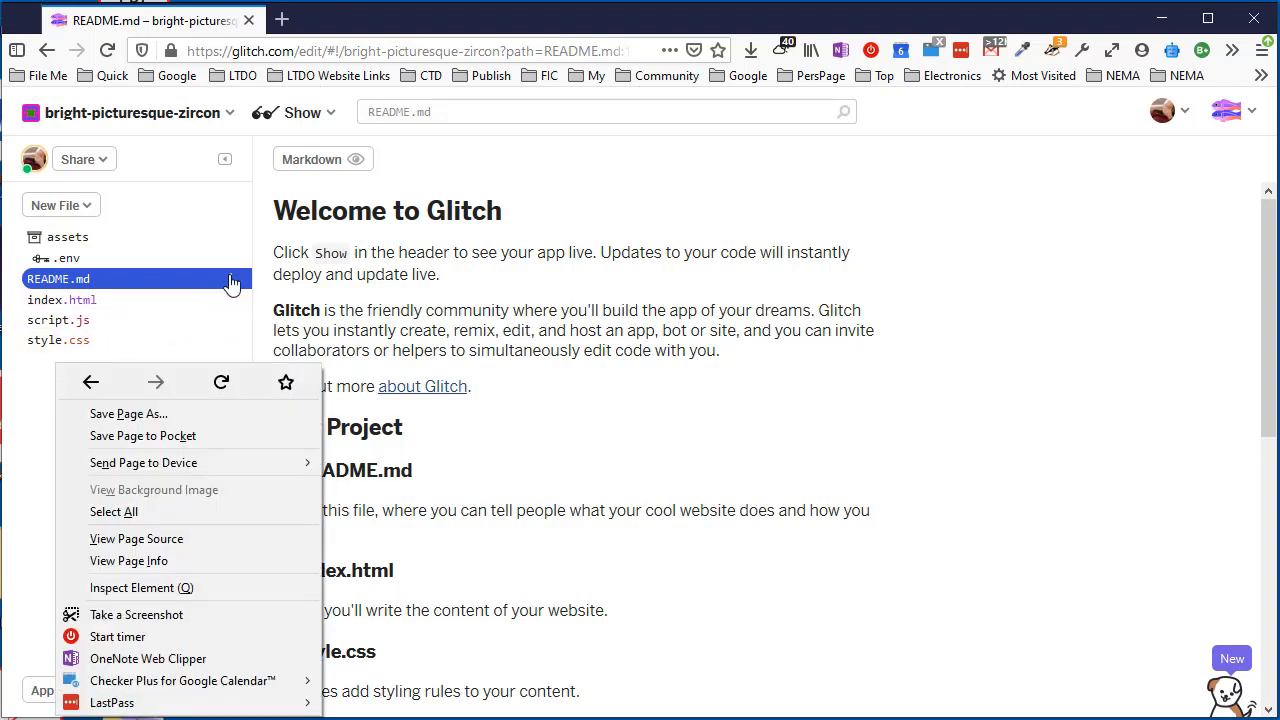
click(231, 281)
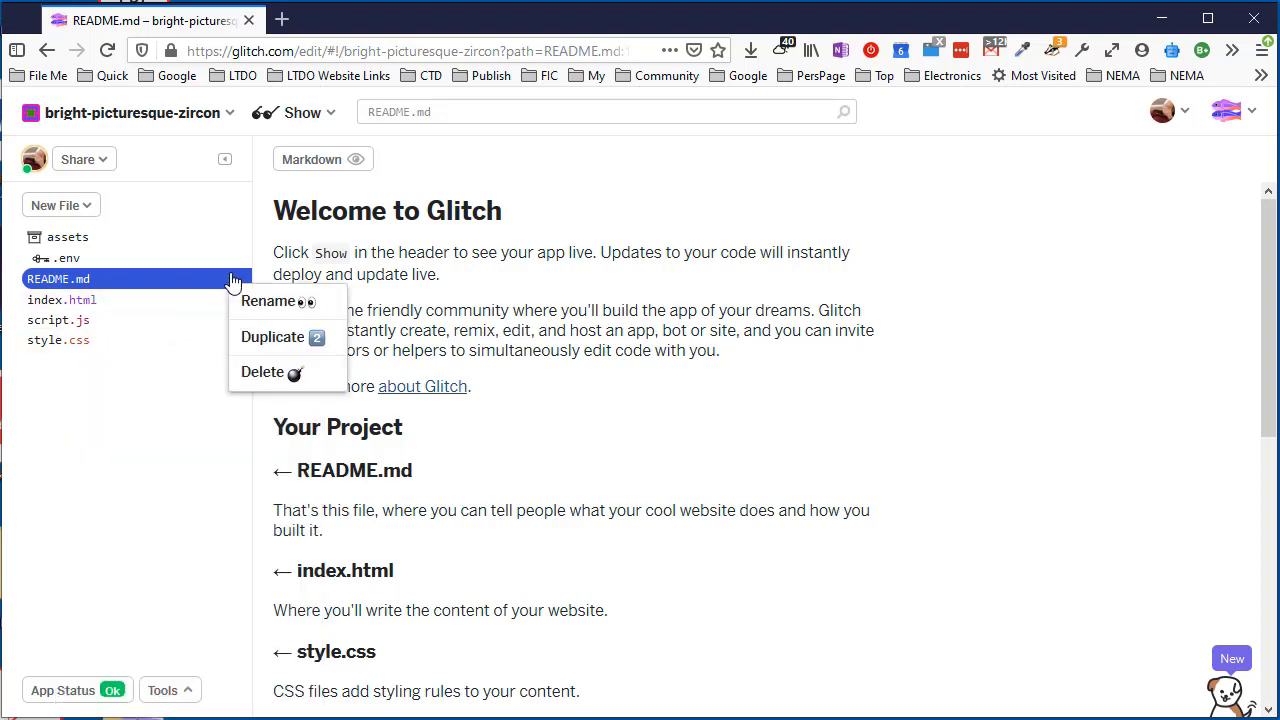
click(82, 206)
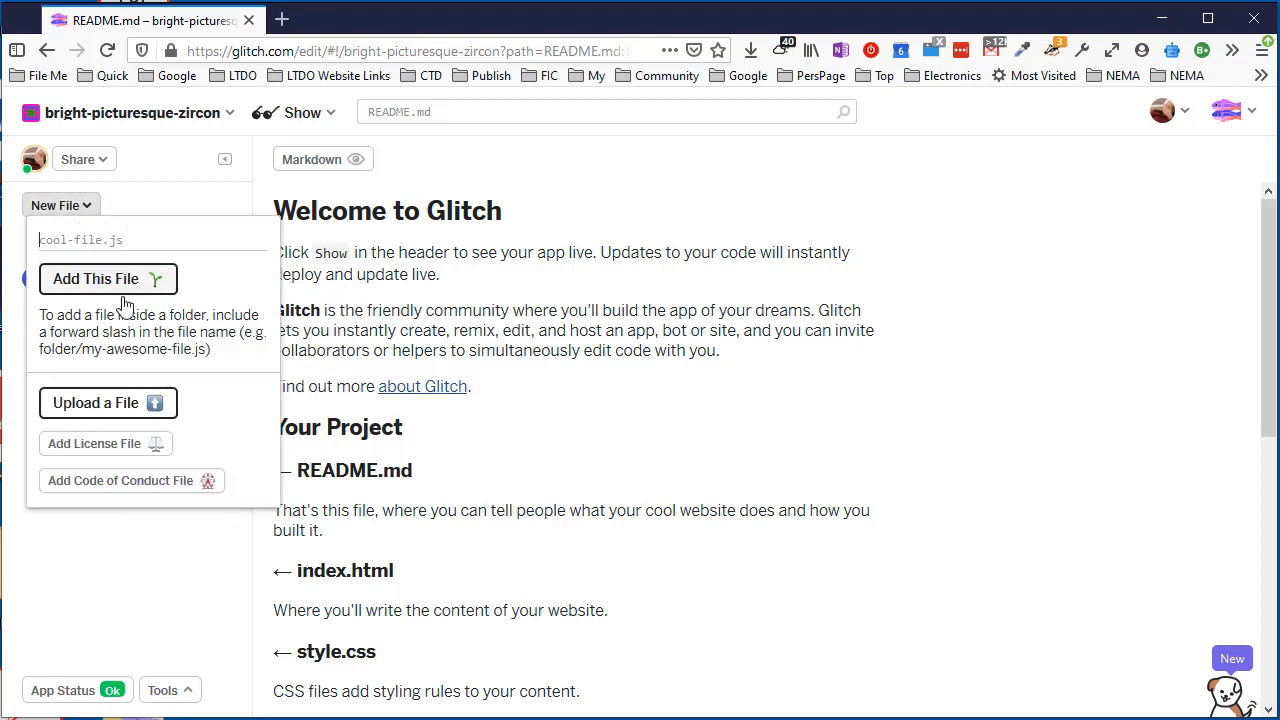
click(108, 547)
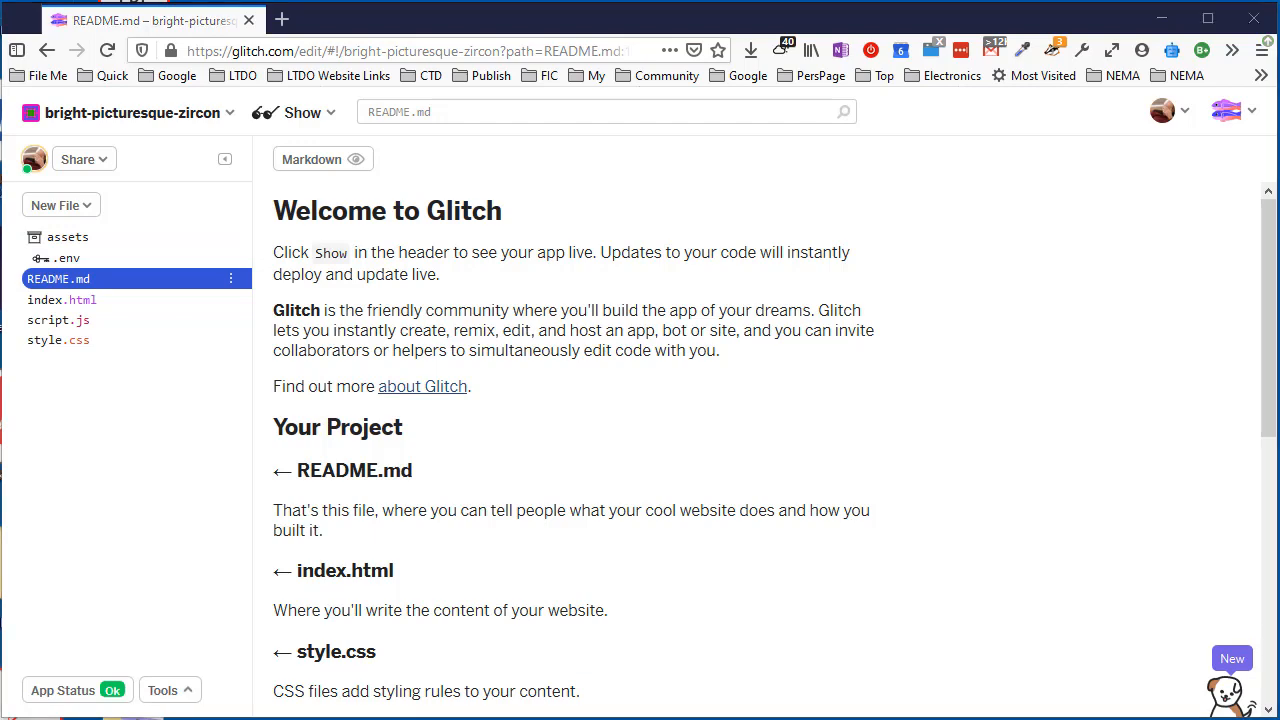
Upload index.html from the local Dogs folder into the Glitch project, overwriting the existing index.html
key(alt+Tab)
drag(420, 207, 676, 158)
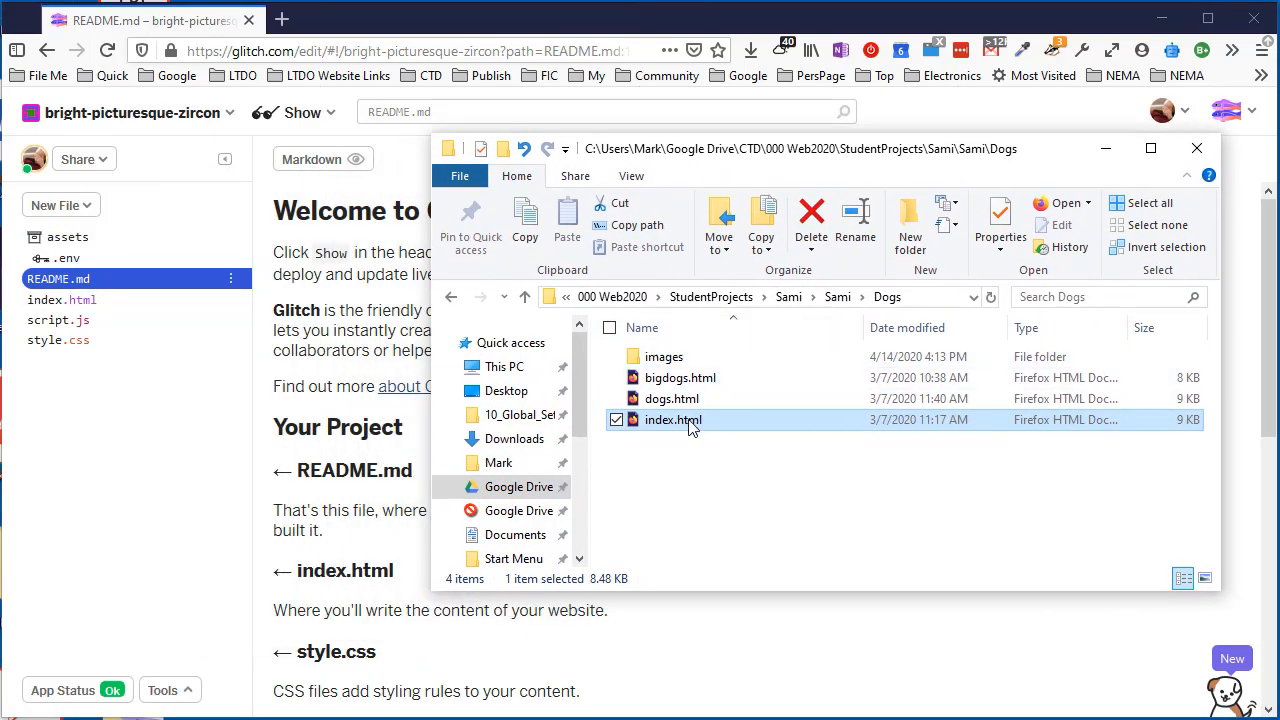
drag(667, 424, 80, 381)
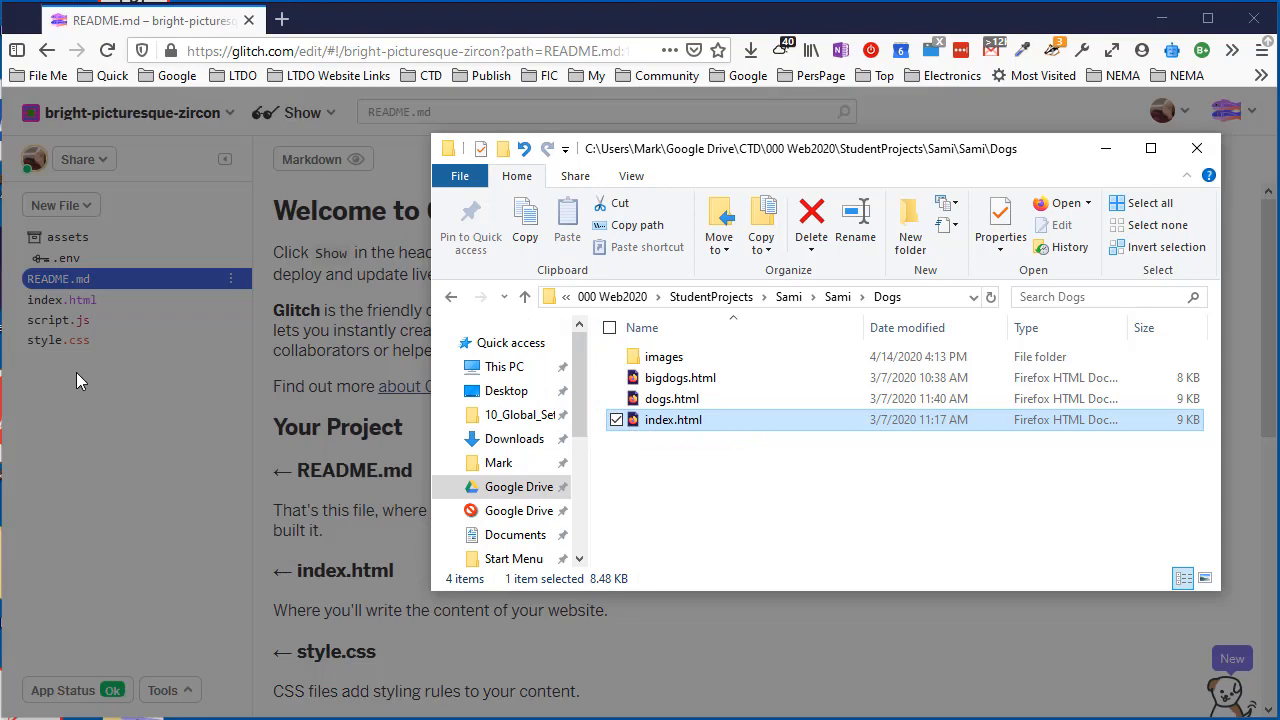
drag(679, 152, 1090, 302)
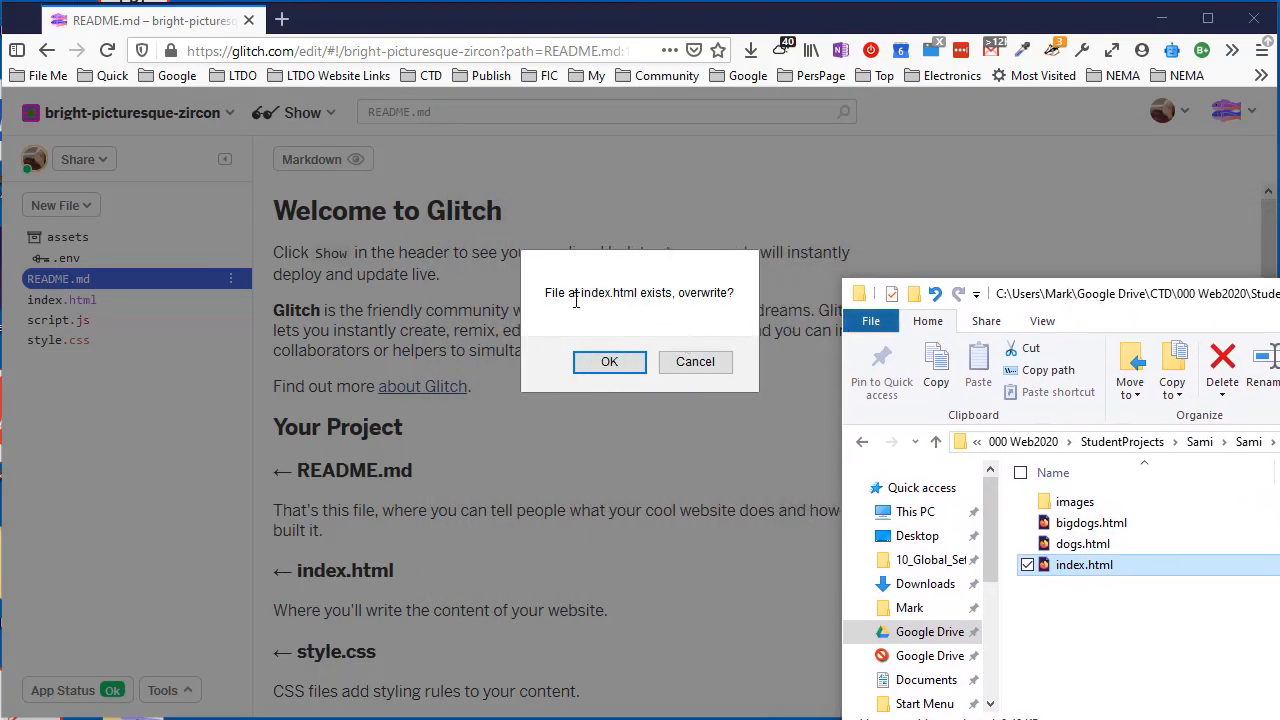
click(609, 362)
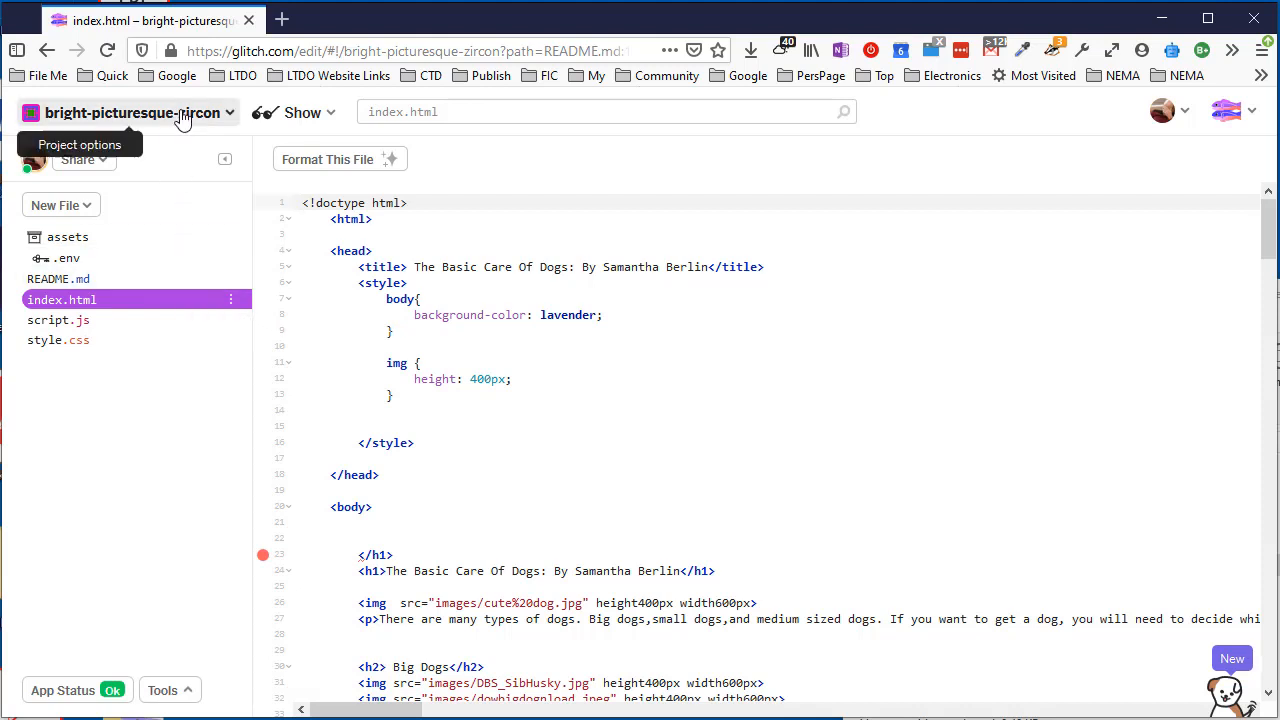
Show the live site in a new window, check the page's images and sections, and close the preview
click(300, 116)
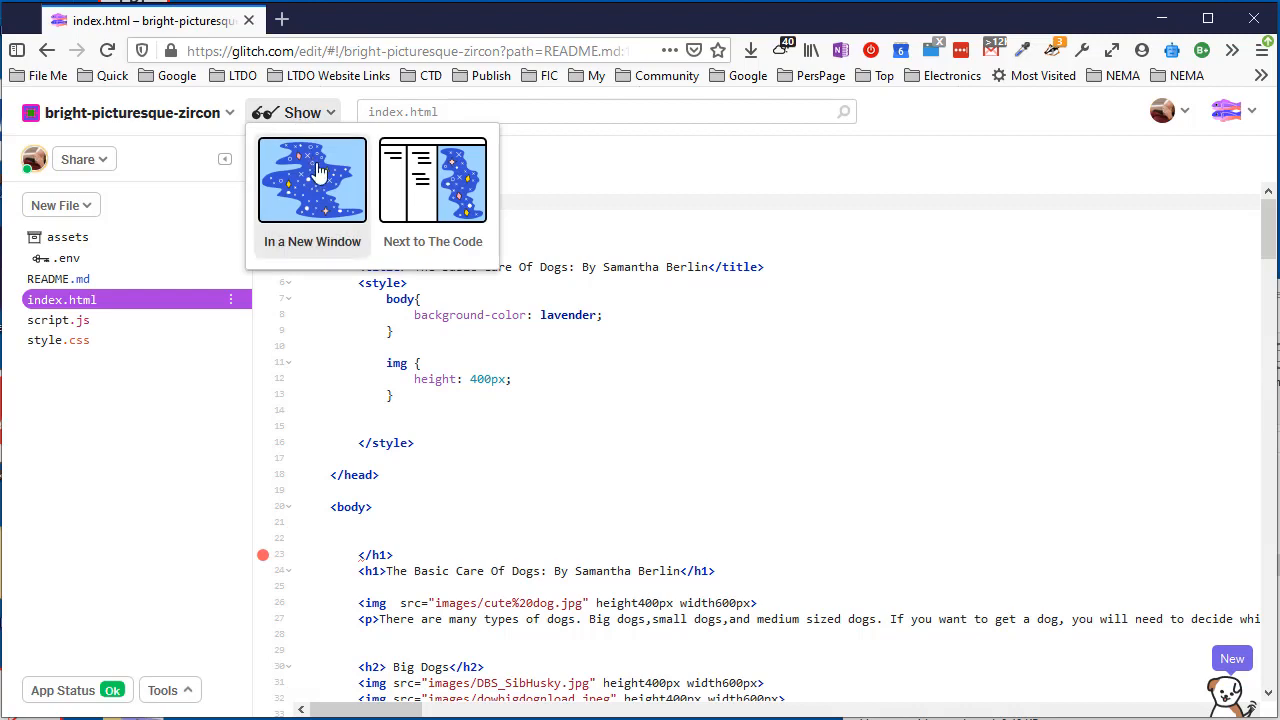
click(318, 173)
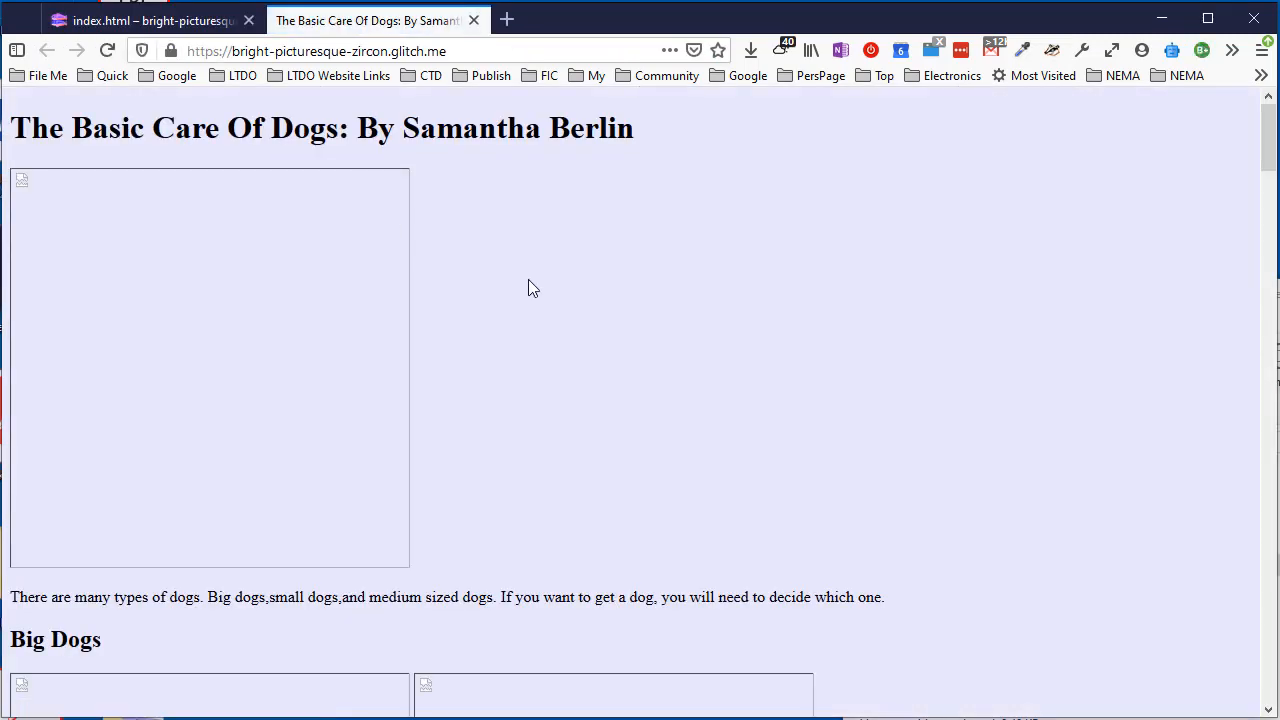
scroll(528, 289, down, 10)
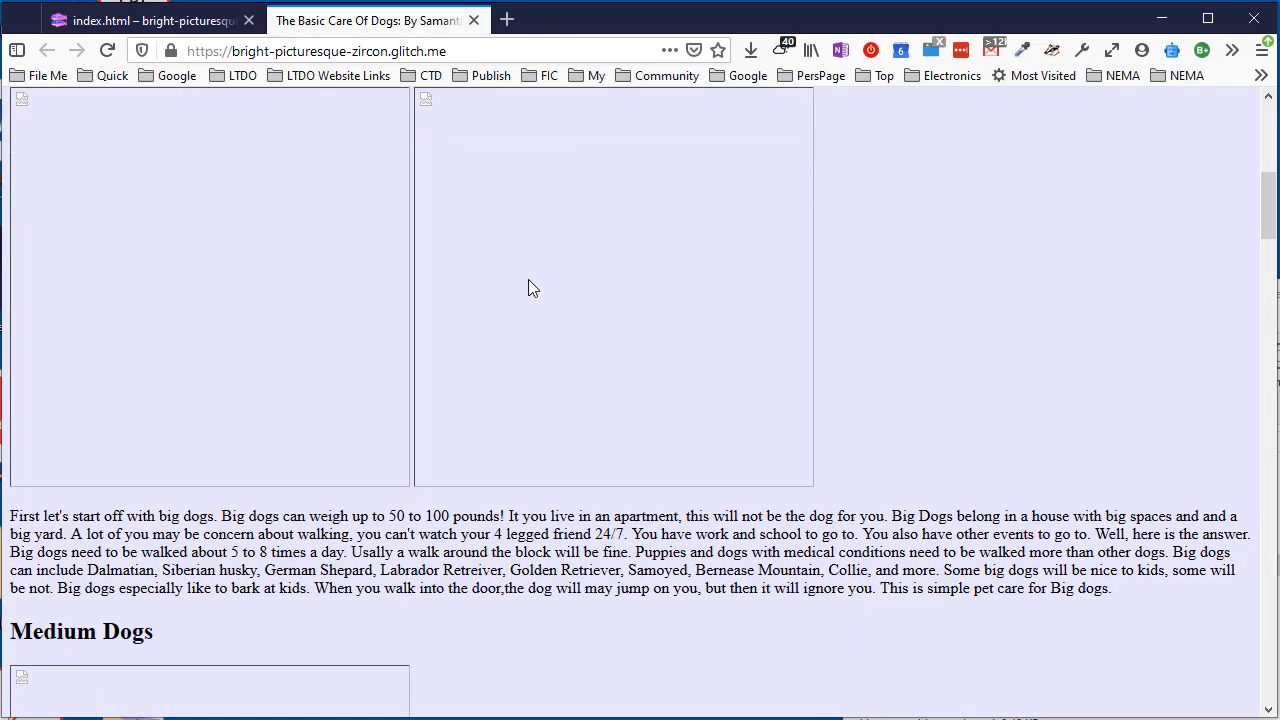
scroll(533, 289, down, 7)
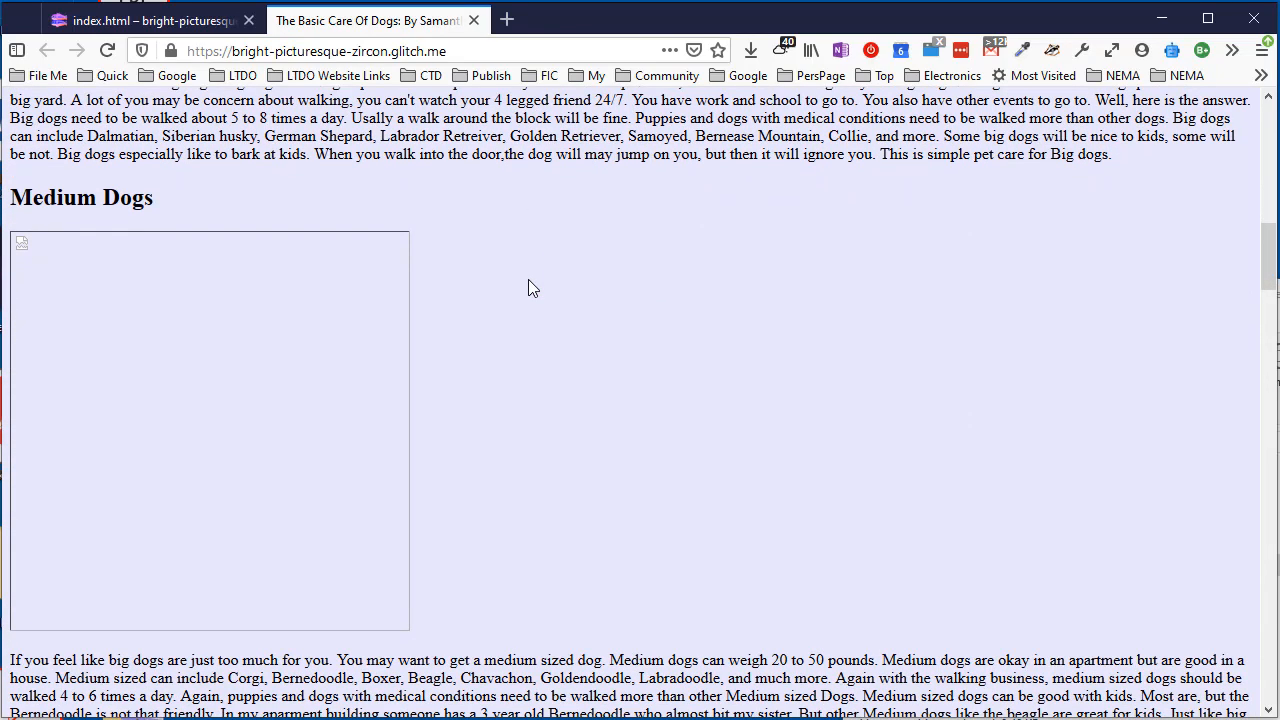
scroll(533, 289, up, 17)
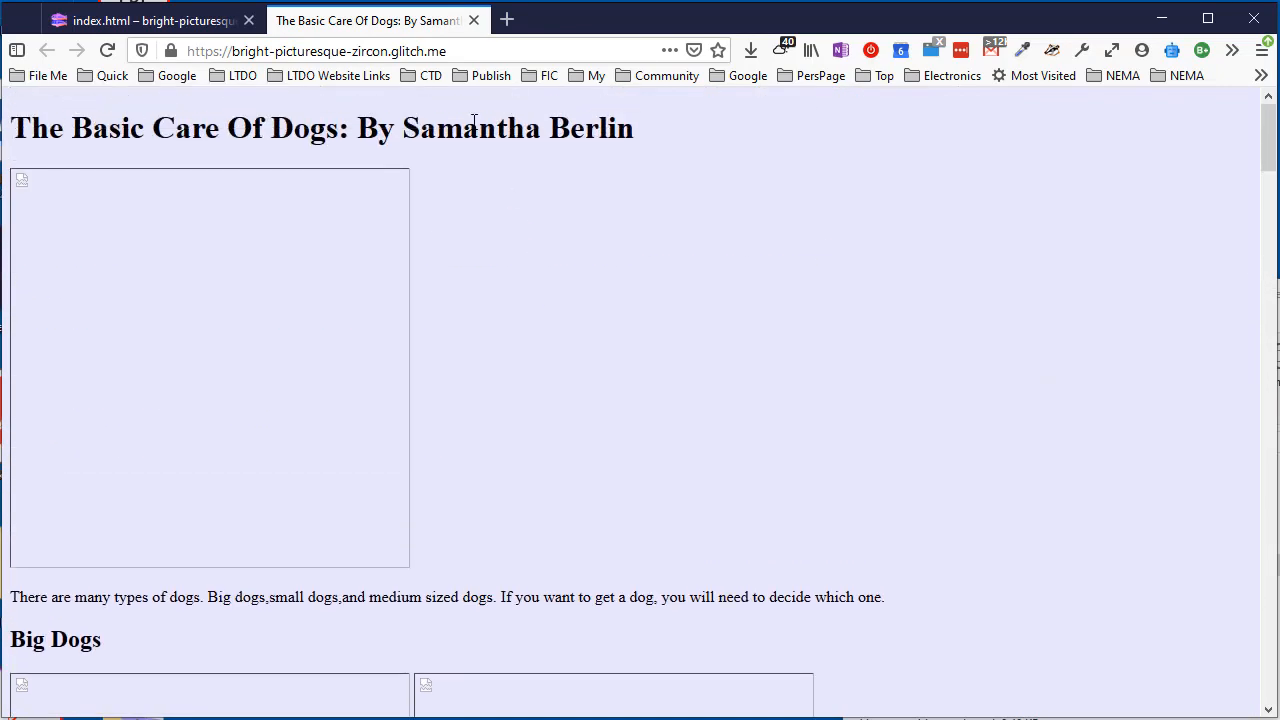
click(474, 20)
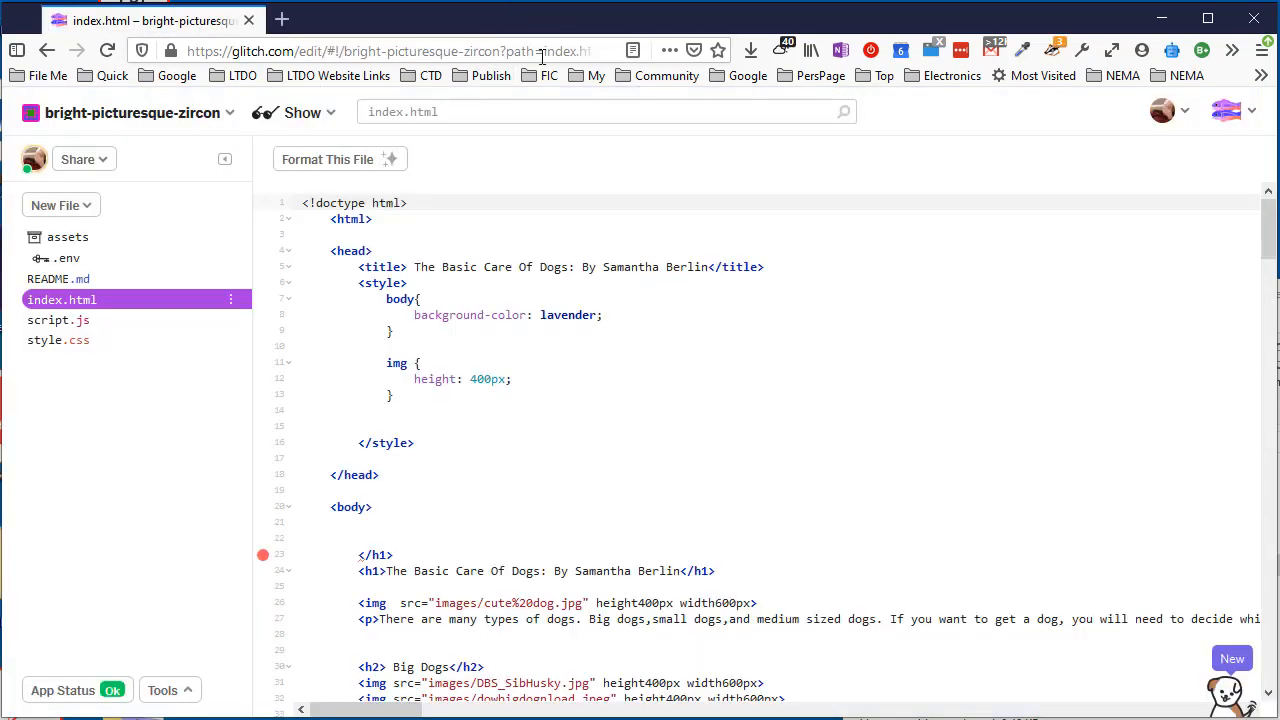
Upload all the images from the local Dogs images folder into the Glitch project's assets, then minimize the folder window
drag(1279, 300, 726, 174)
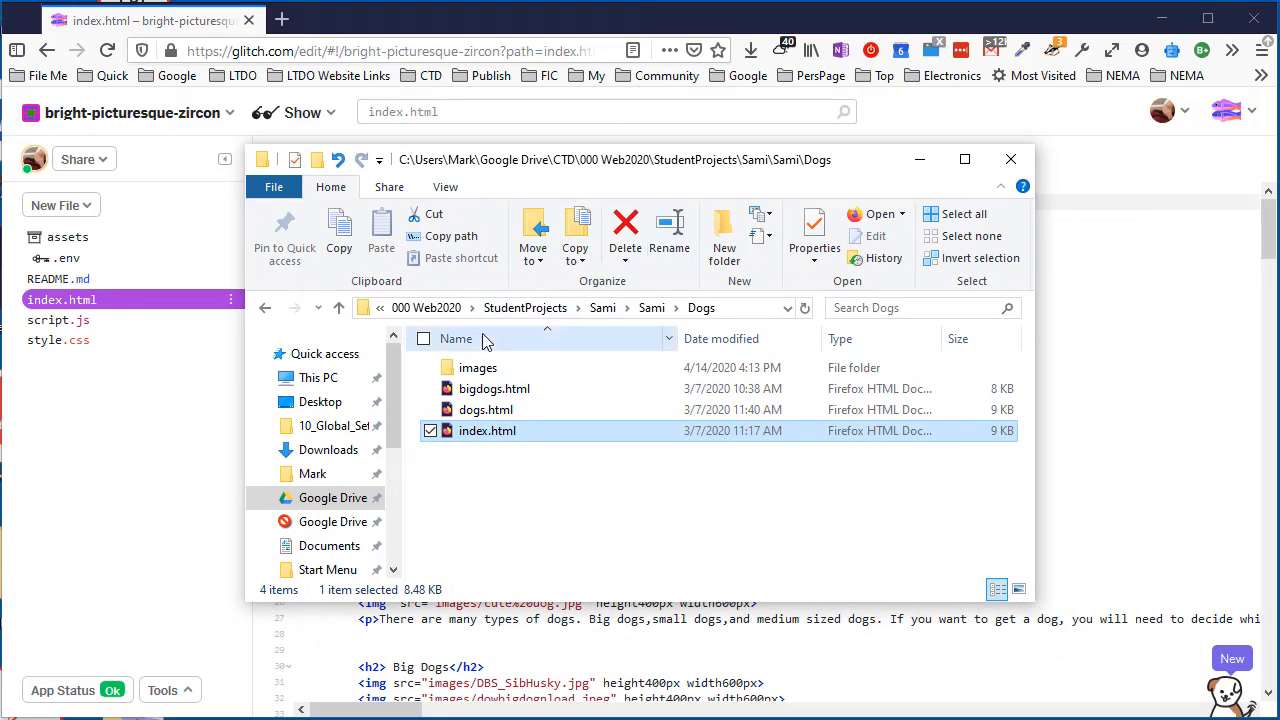
double_click(481, 370)
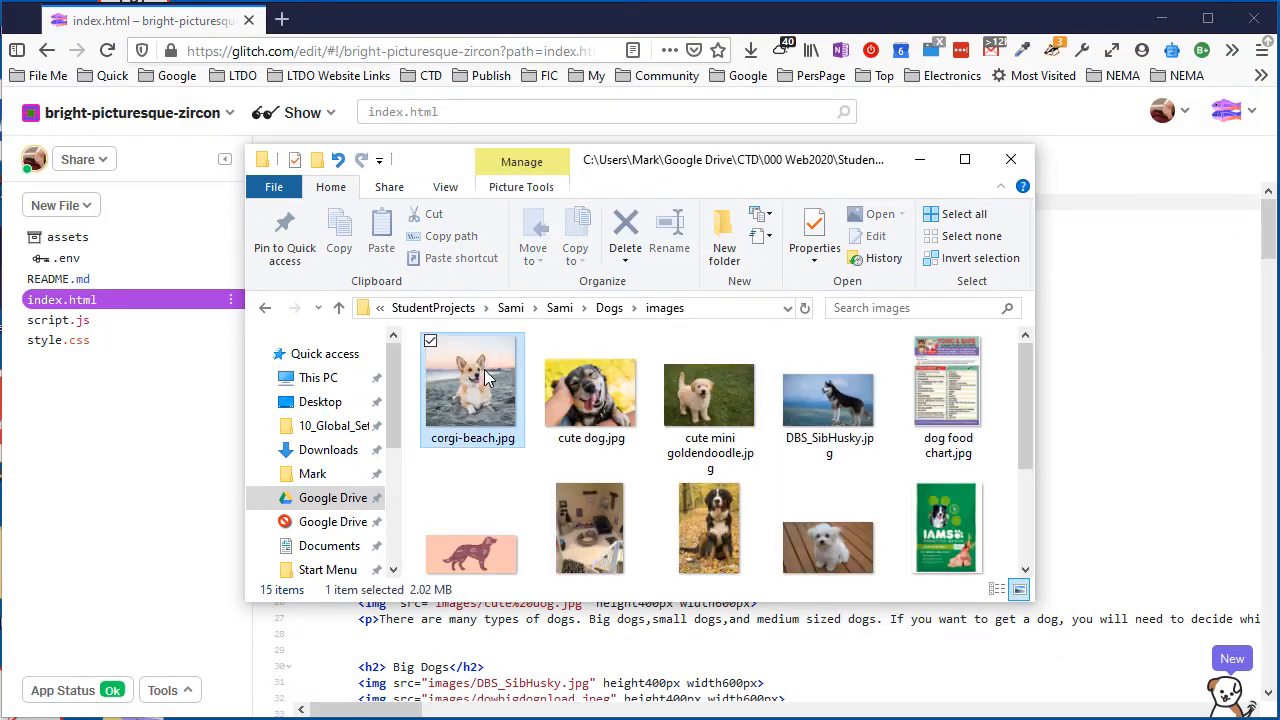
key(ctrl+a)
click(521, 472)
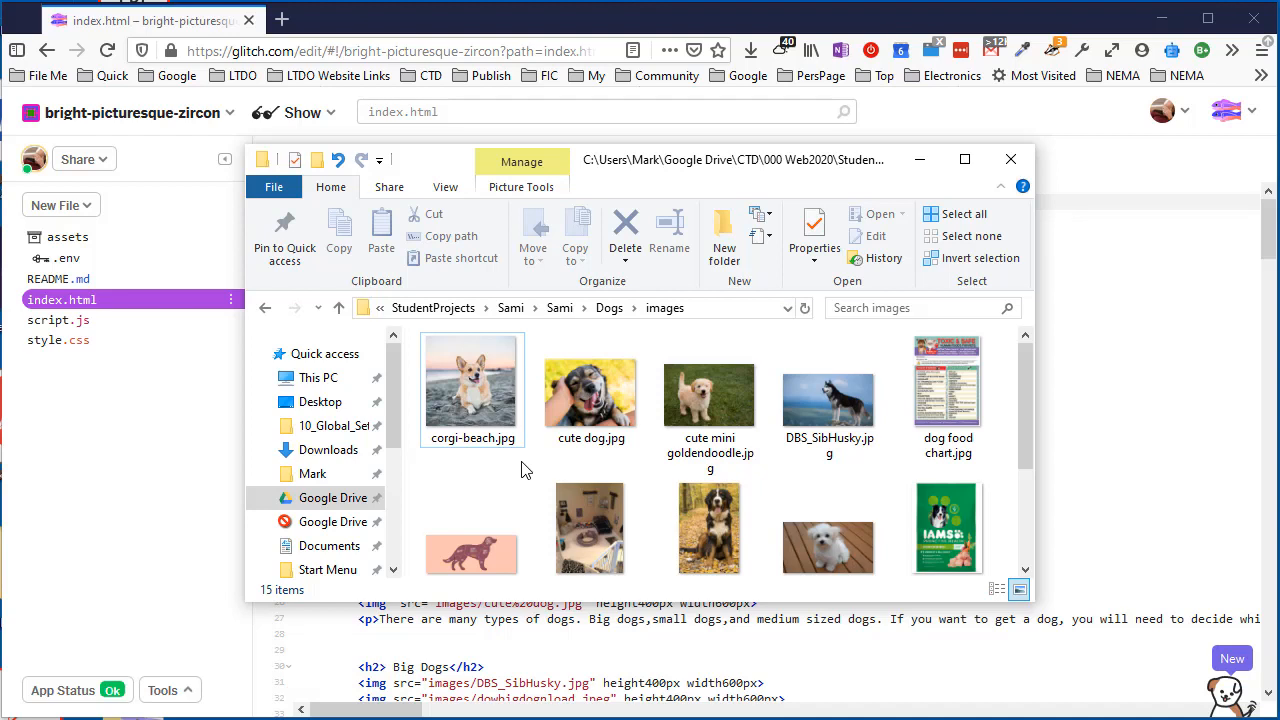
key(ctrl+a)
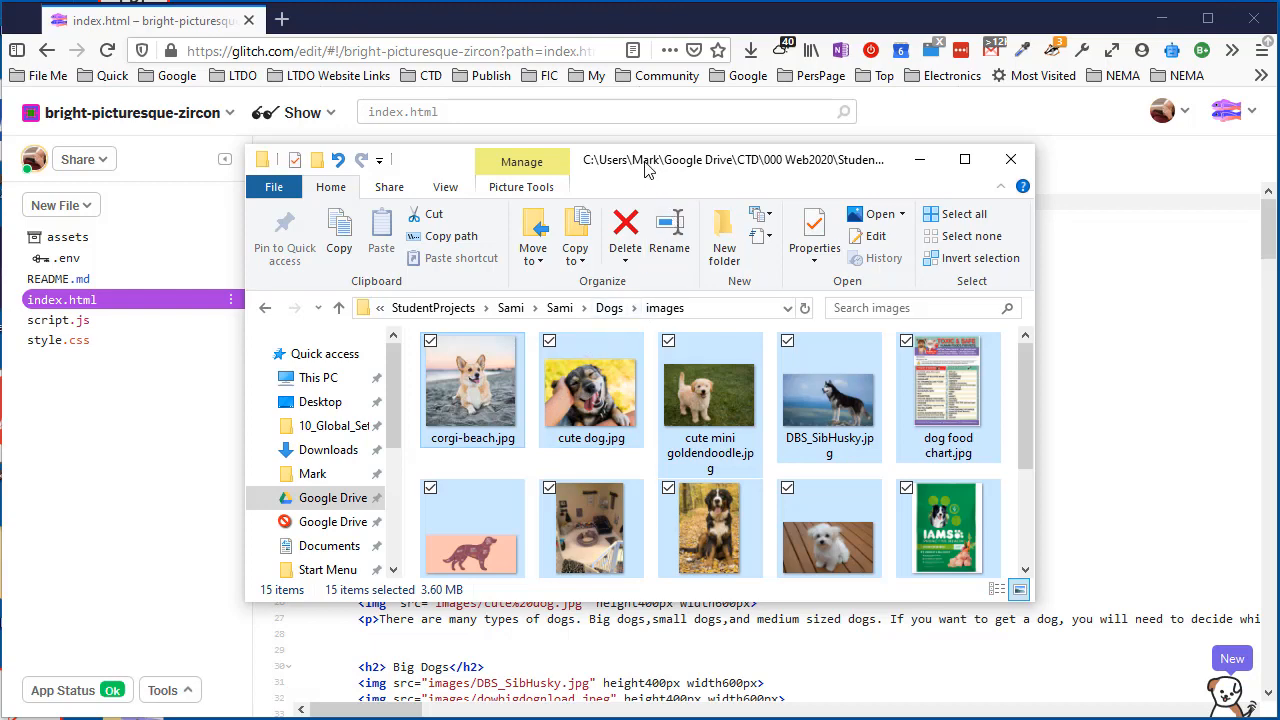
drag(645, 170, 583, 490)
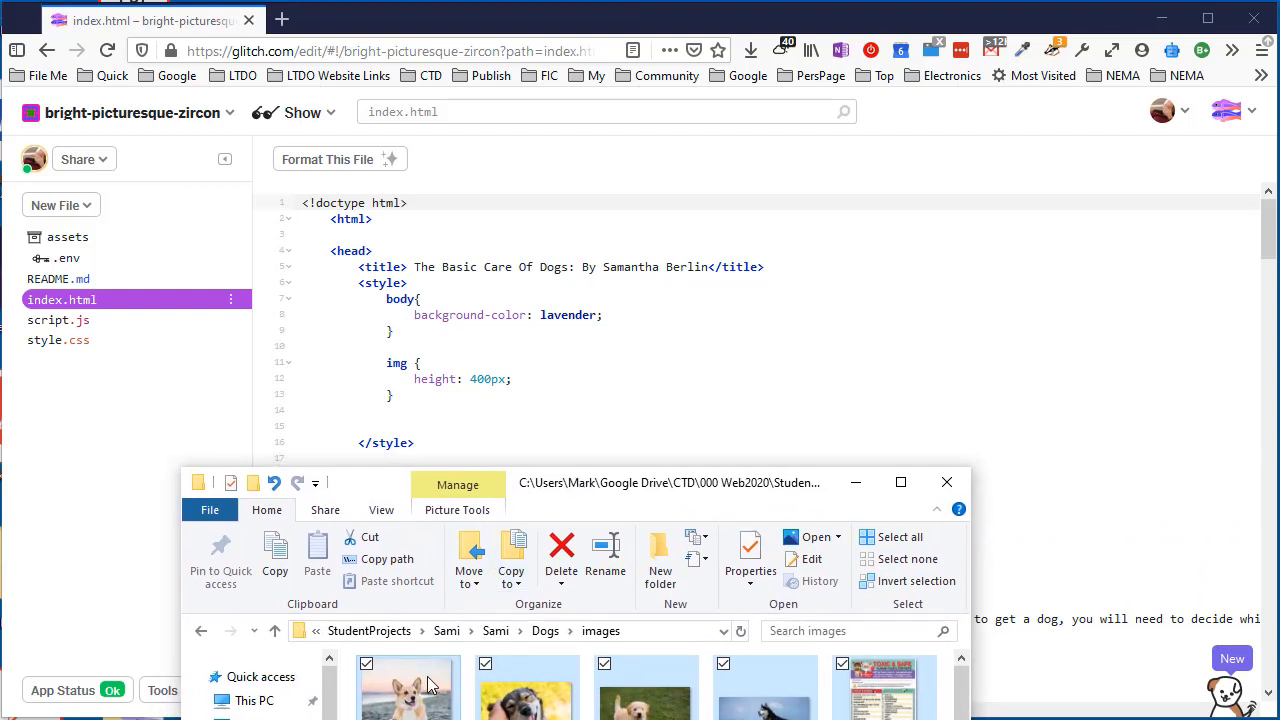
drag(432, 688, 666, 431)
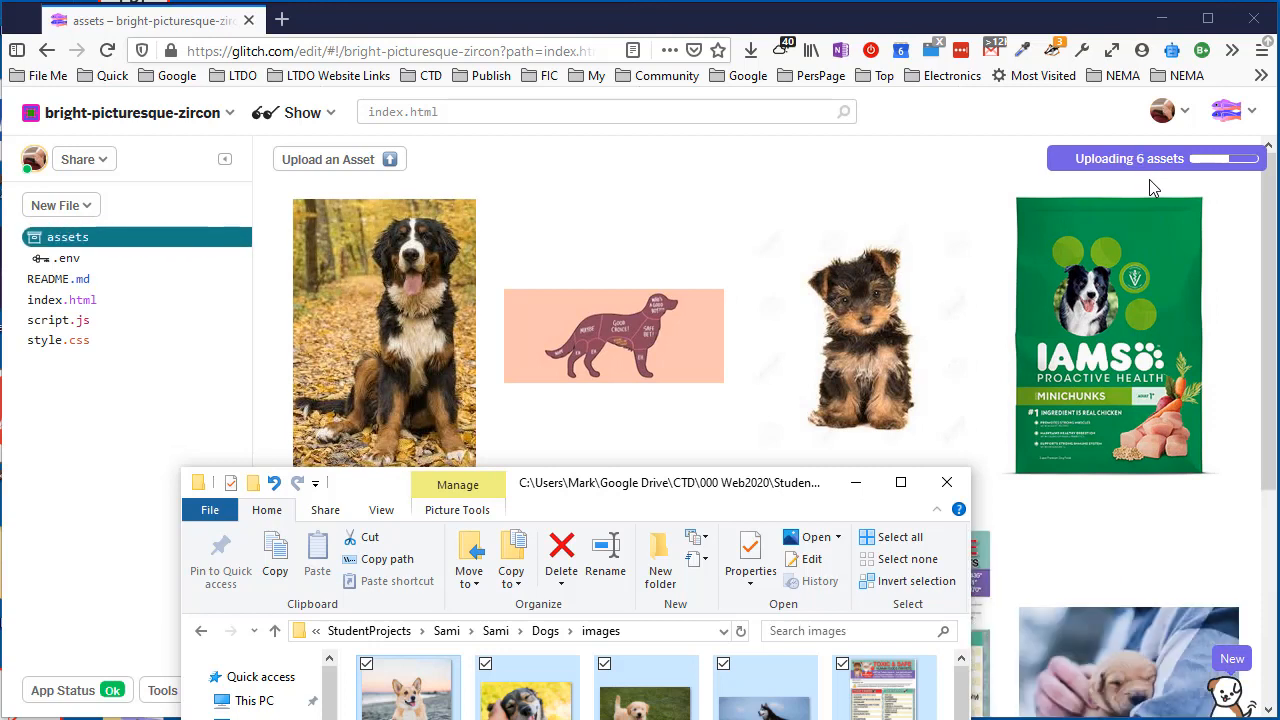
click(857, 490)
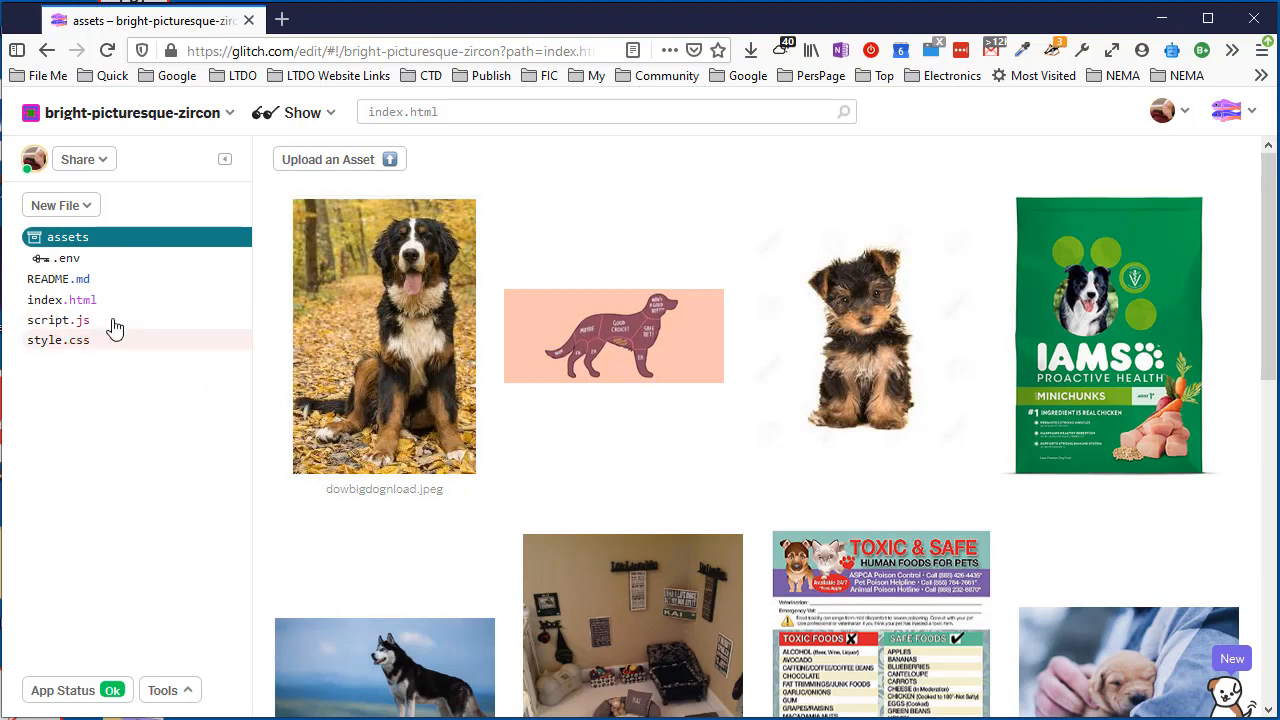
Check the first image reference in index.html, then copy the asset URL of cute dog.jpg from the project's assets
click(68, 303)
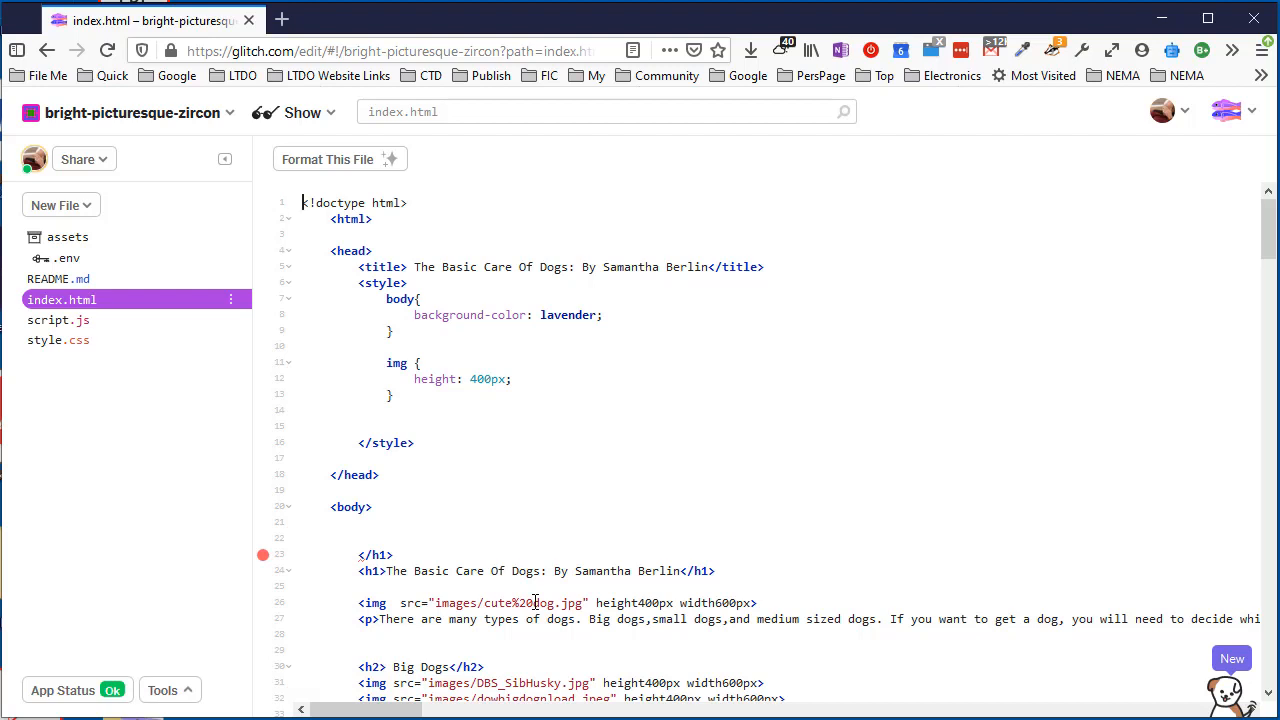
click(75, 242)
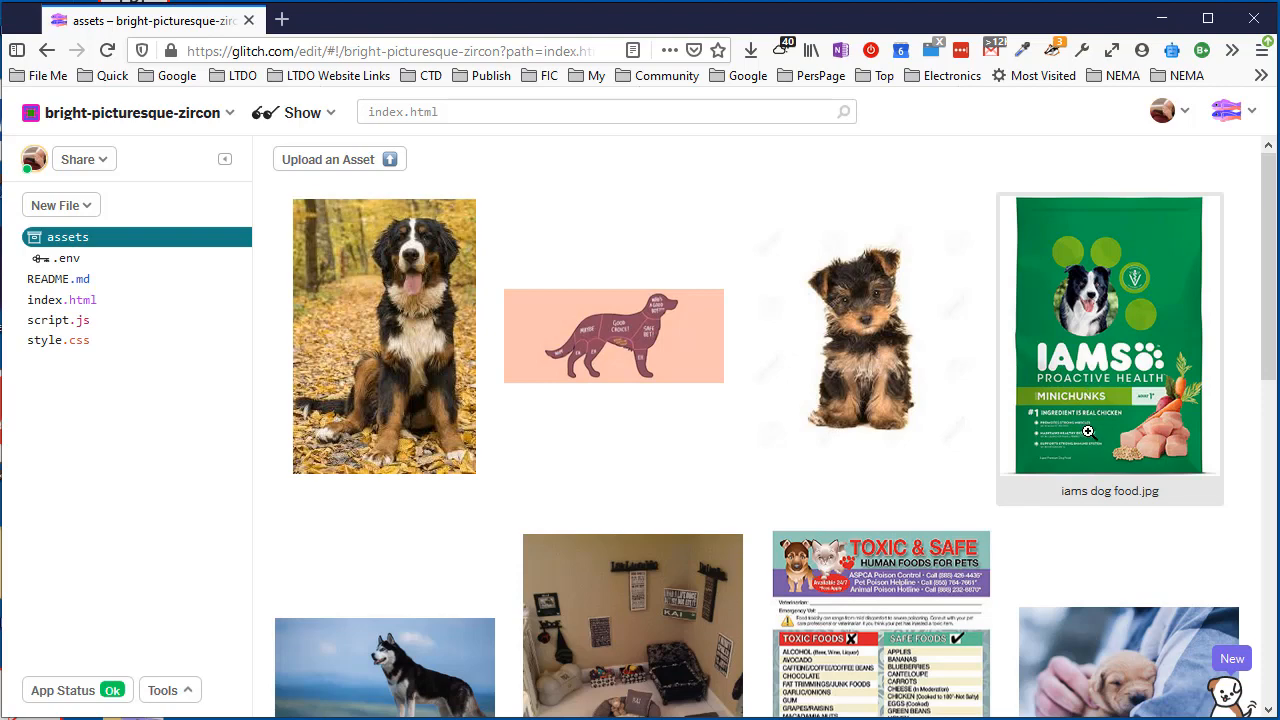
scroll(1090, 435, down, 3)
scroll(1090, 435, down, 2)
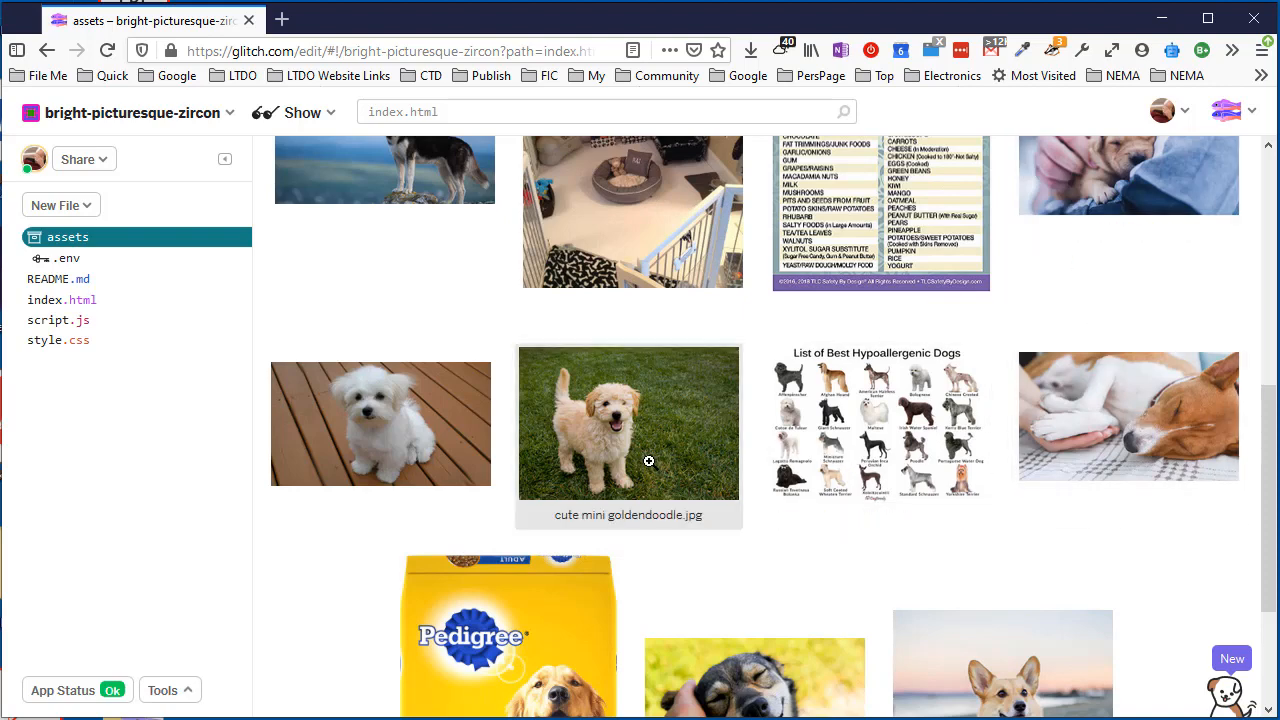
scroll(435, 450, down, 3)
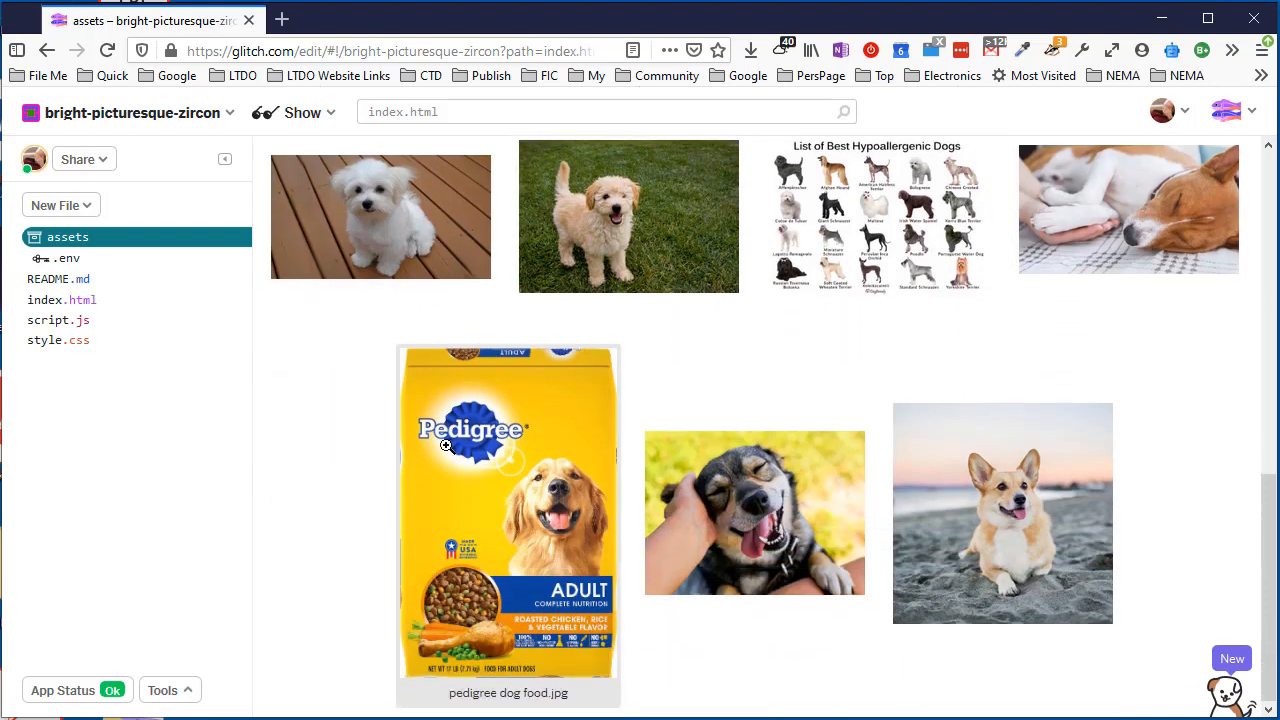
click(763, 517)
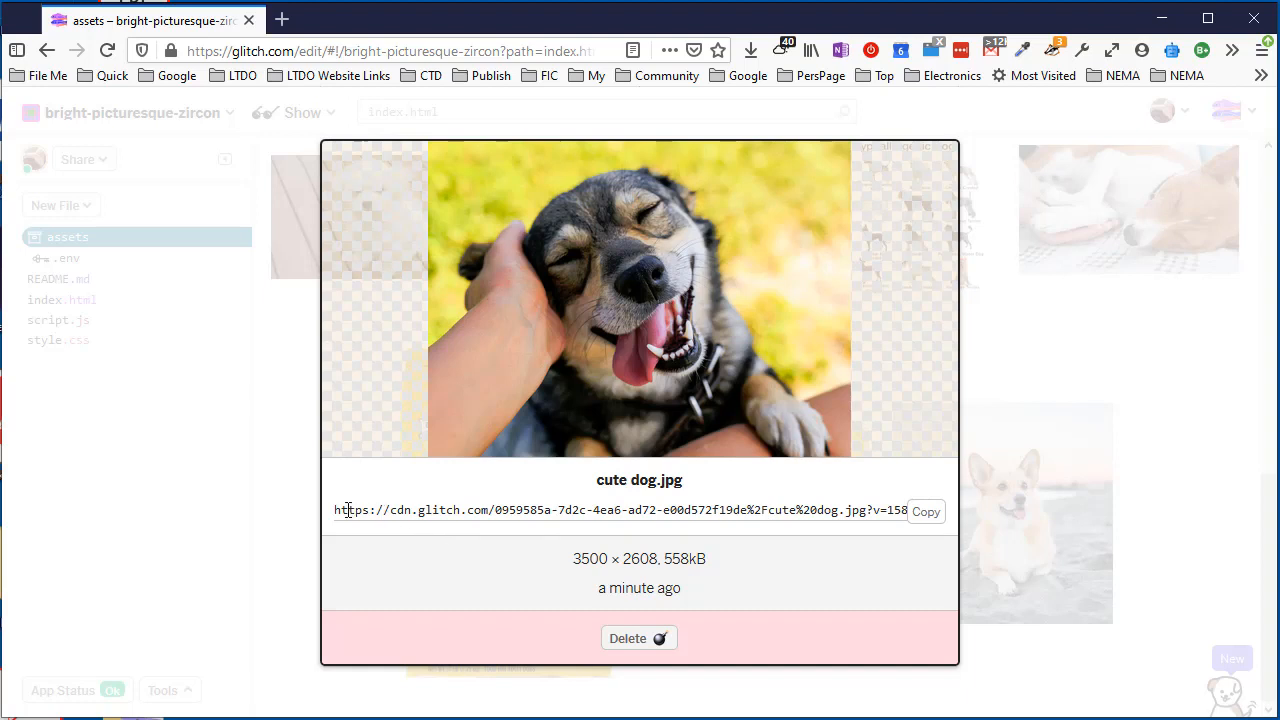
drag(564, 508, 660, 509)
click(927, 513)
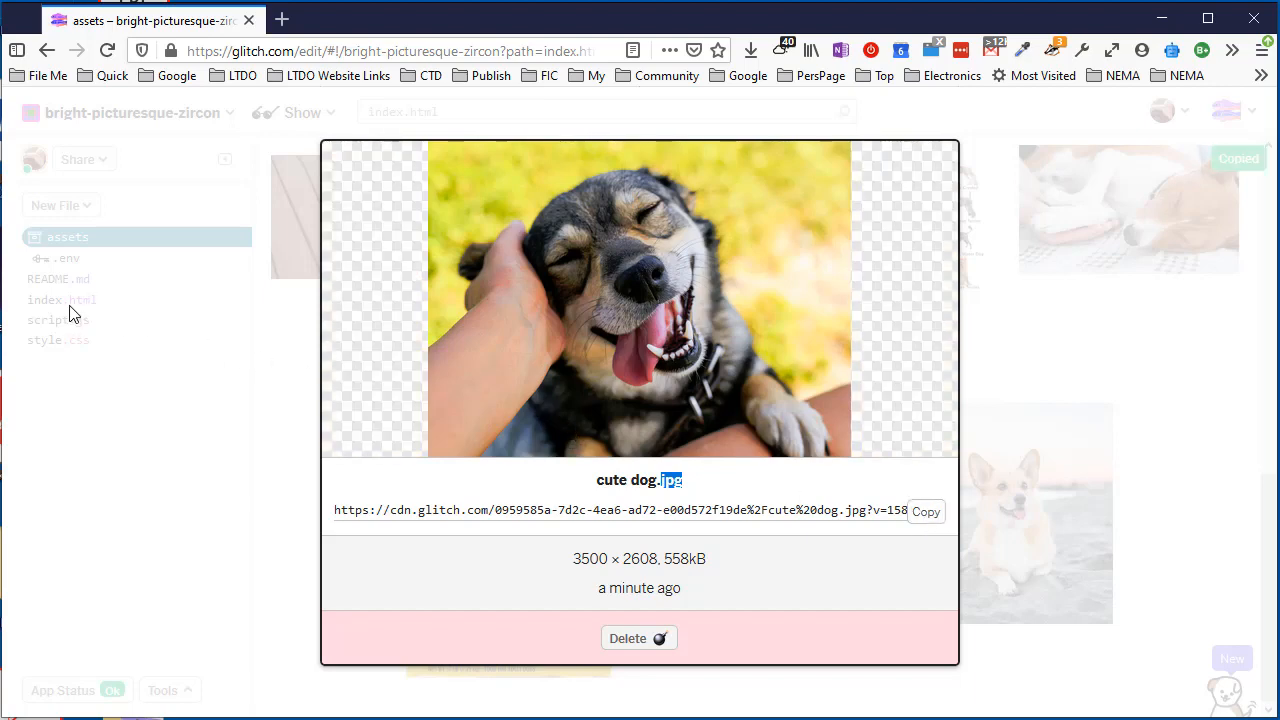
click(89, 397)
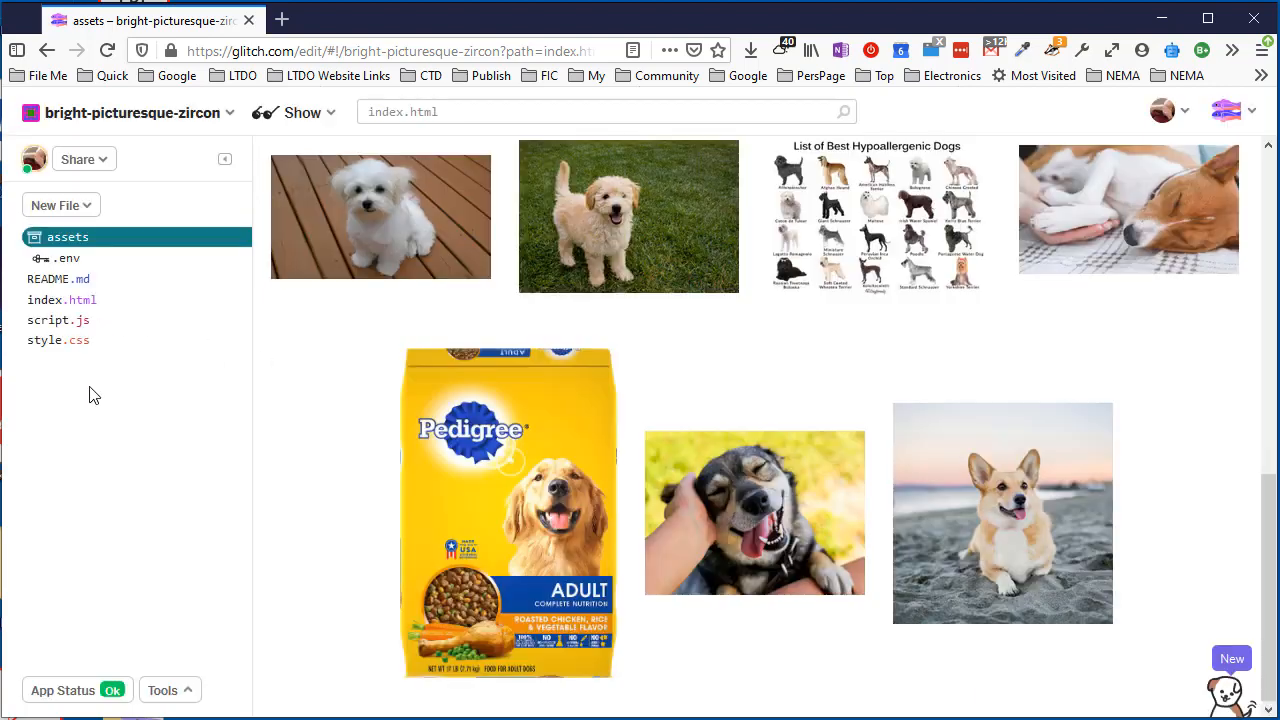
Replace the images/cute%20dog.jpg source on line 26 of index.html with the copied asset URL
click(68, 305)
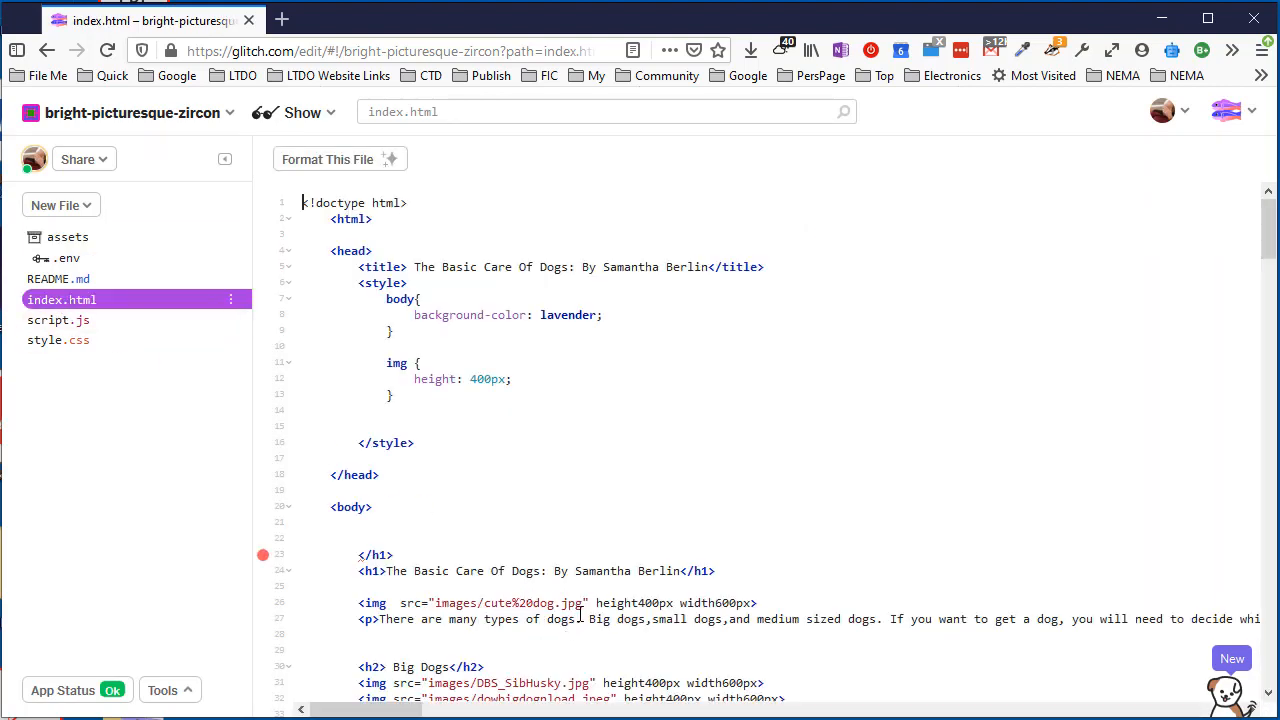
drag(585, 602, 444, 602)
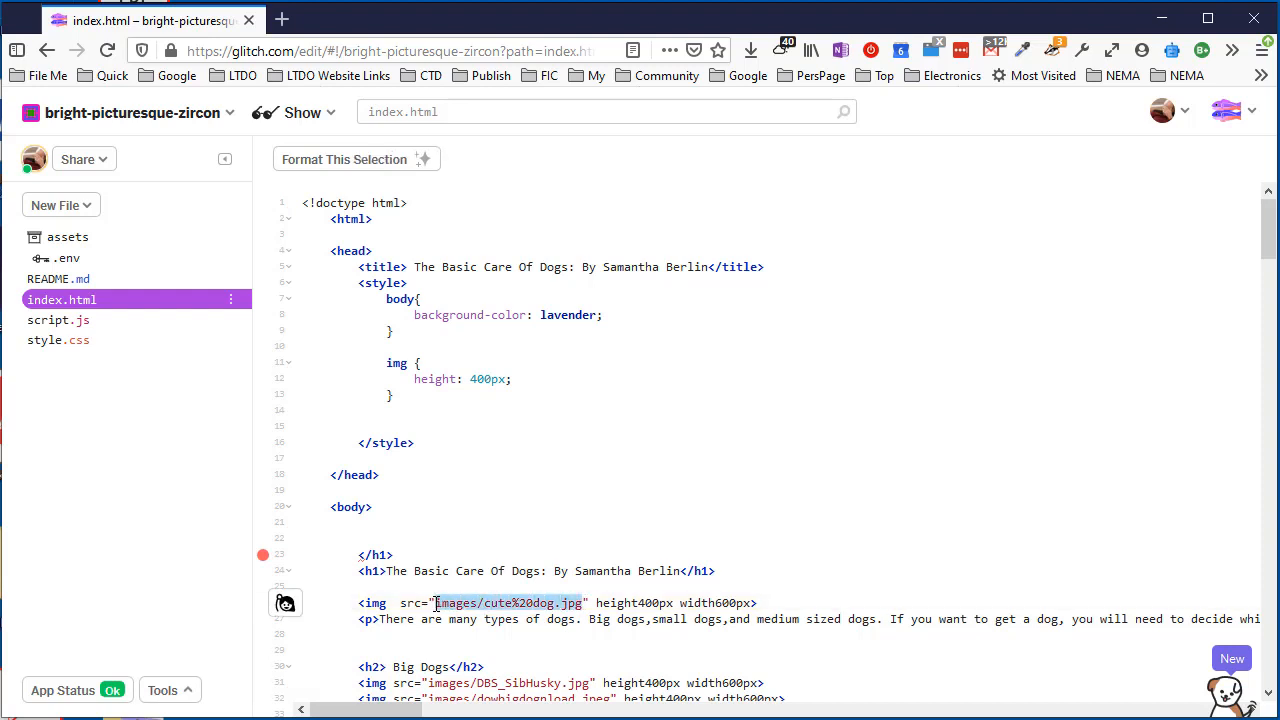
key(ctrl+v)
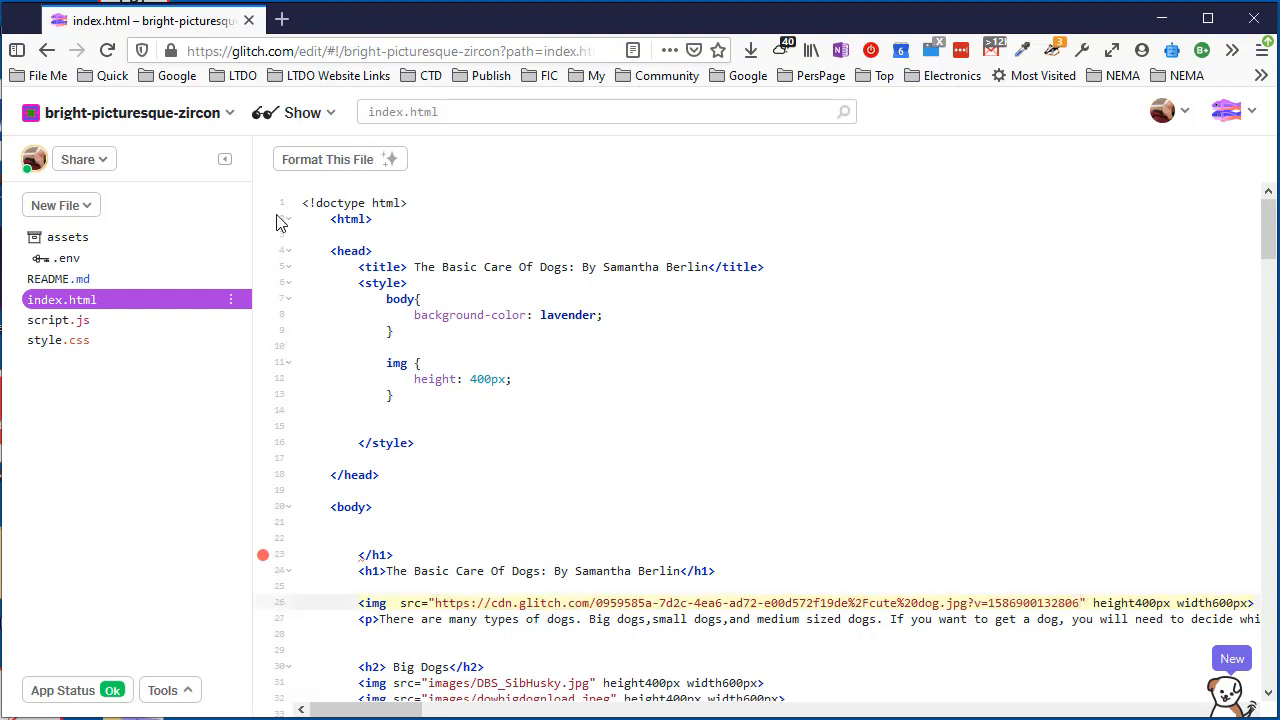
Show the live site in a new window, check the top dog image and the Big Dogs section, and close the preview
click(285, 115)
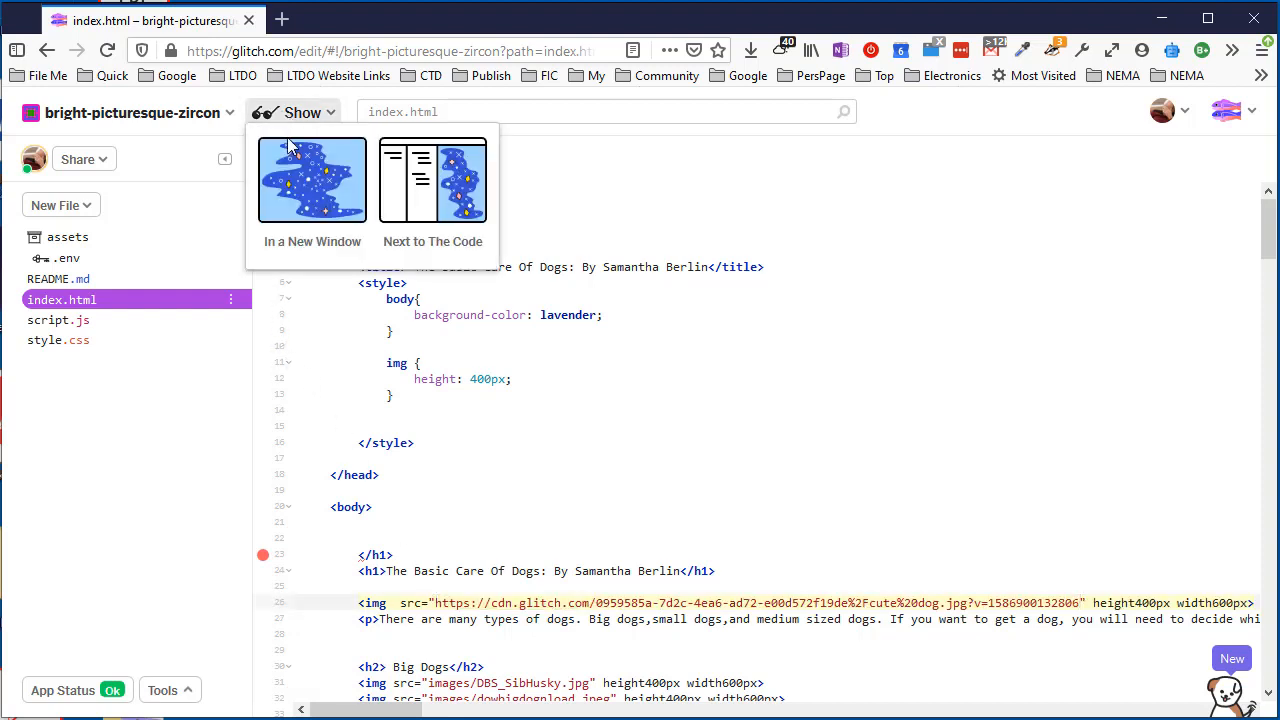
click(290, 166)
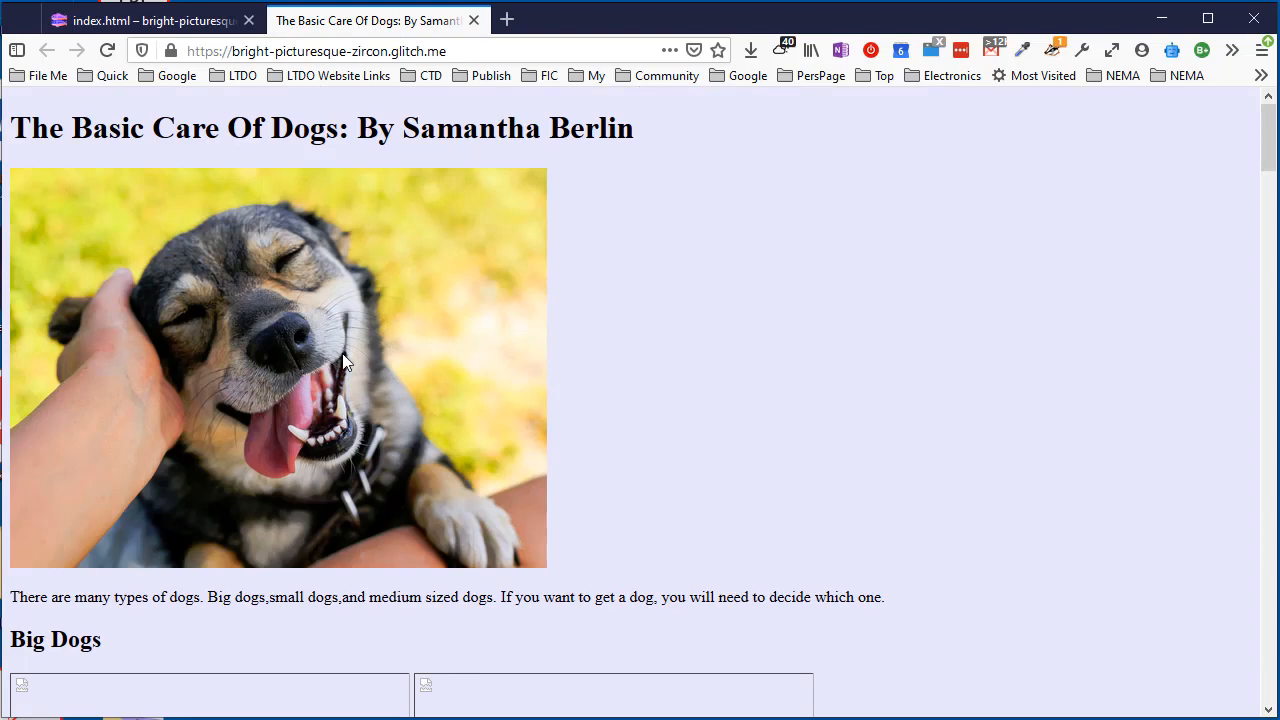
scroll(355, 365, down, 6)
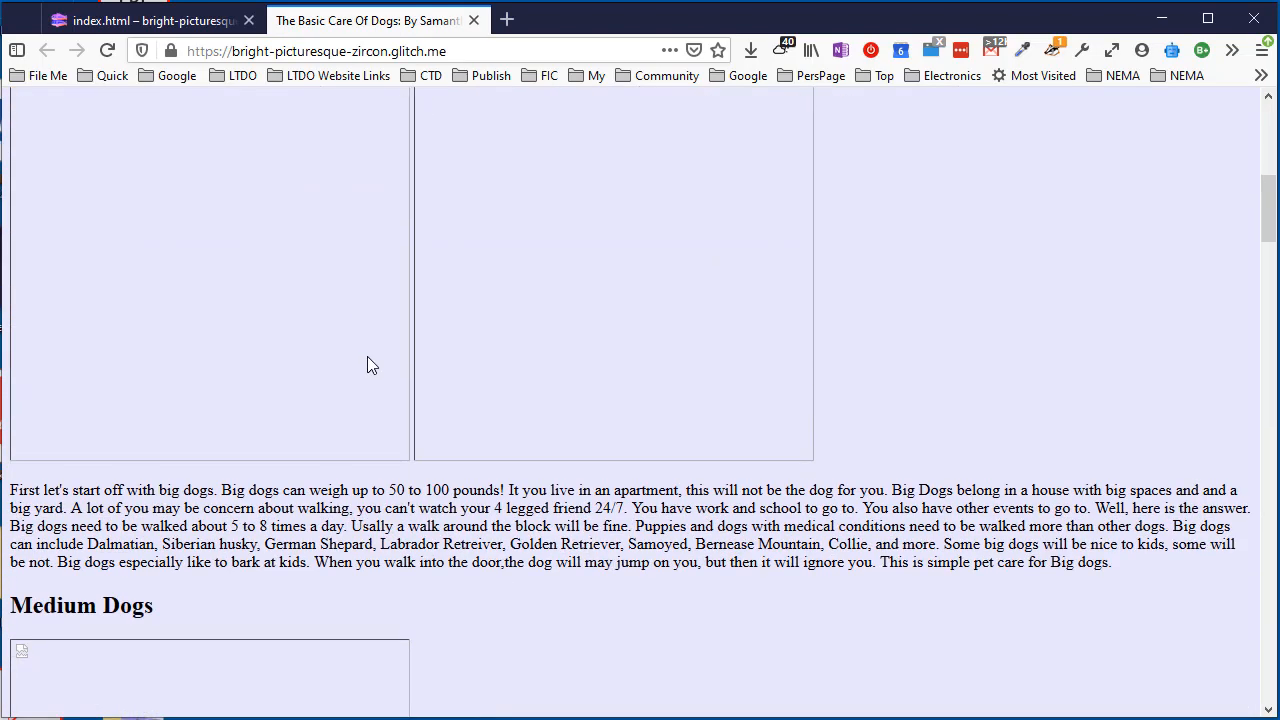
scroll(368, 362, up, 2)
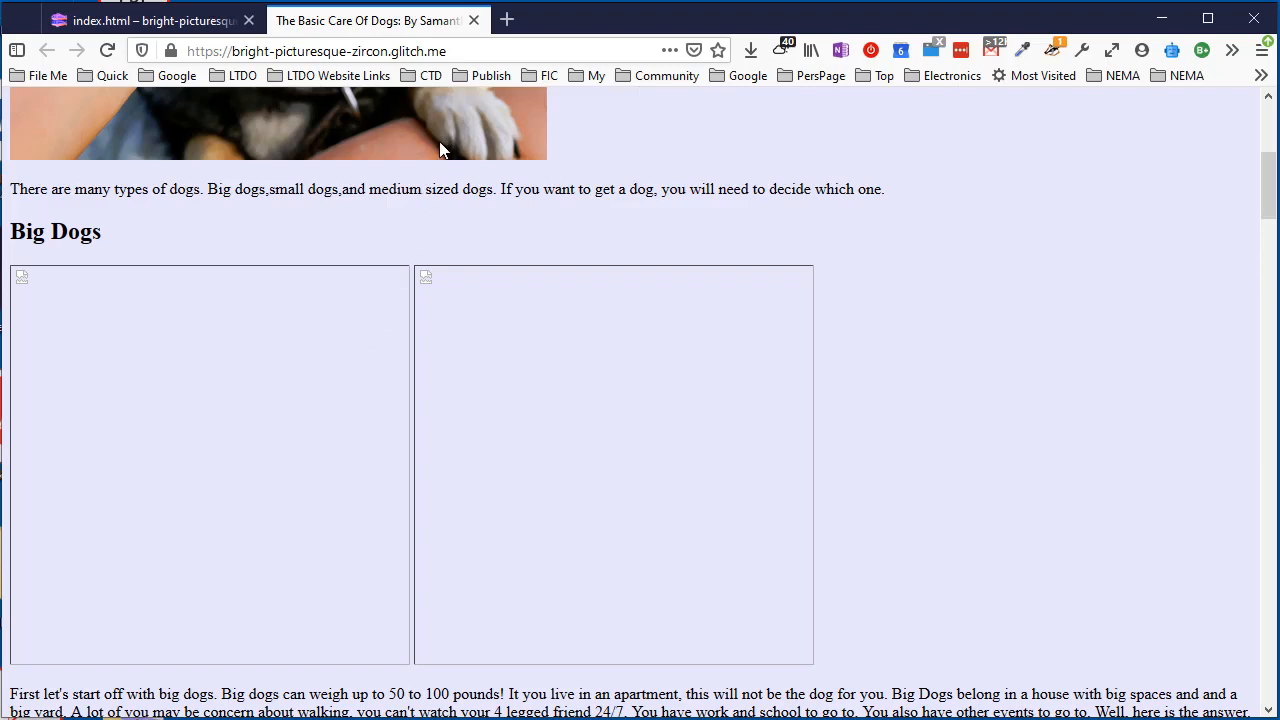
click(474, 20)
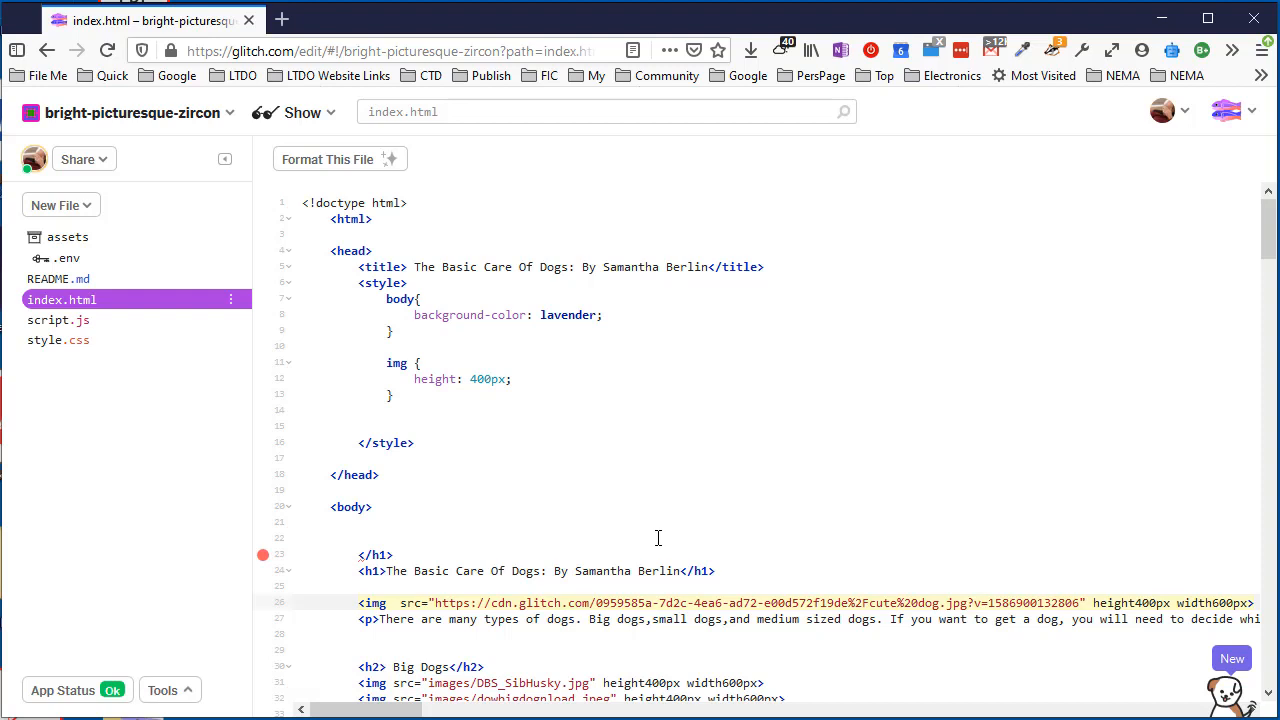
Find the next image reference under Big Dogs in index.html and copy the asset URL of DBS_SibHusky.jpg
scroll(658, 538, down, 3)
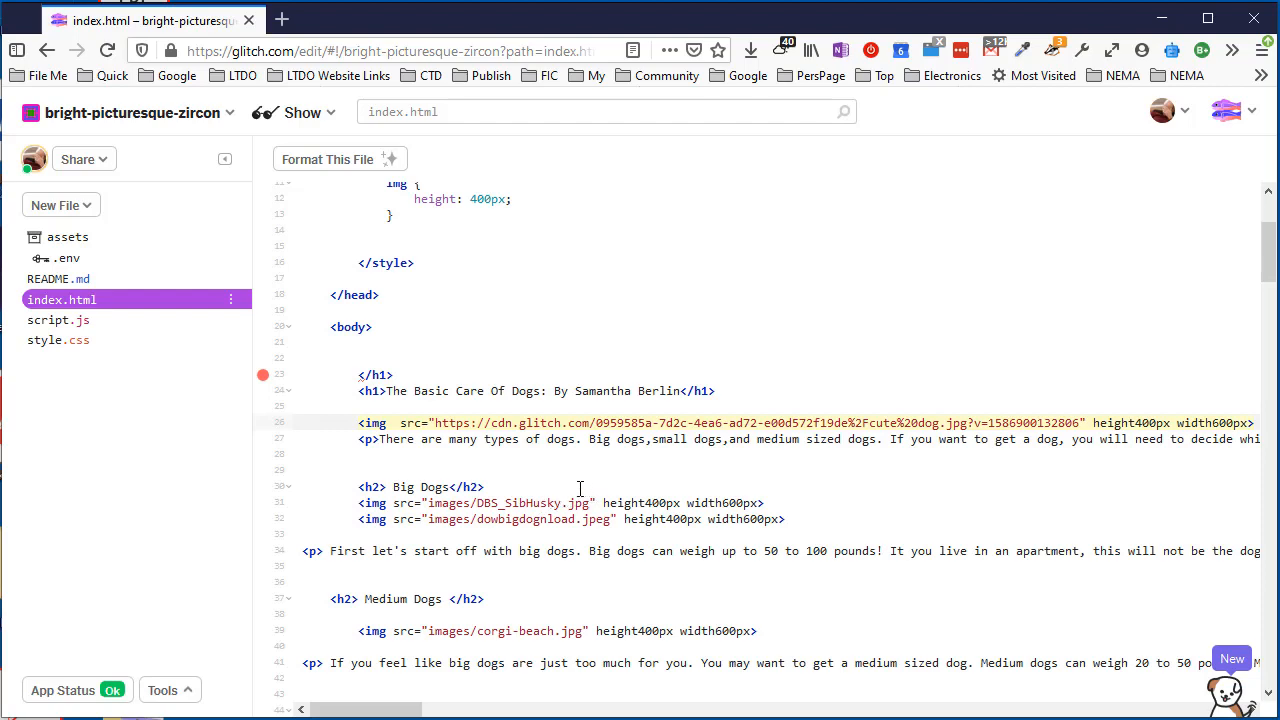
click(65, 236)
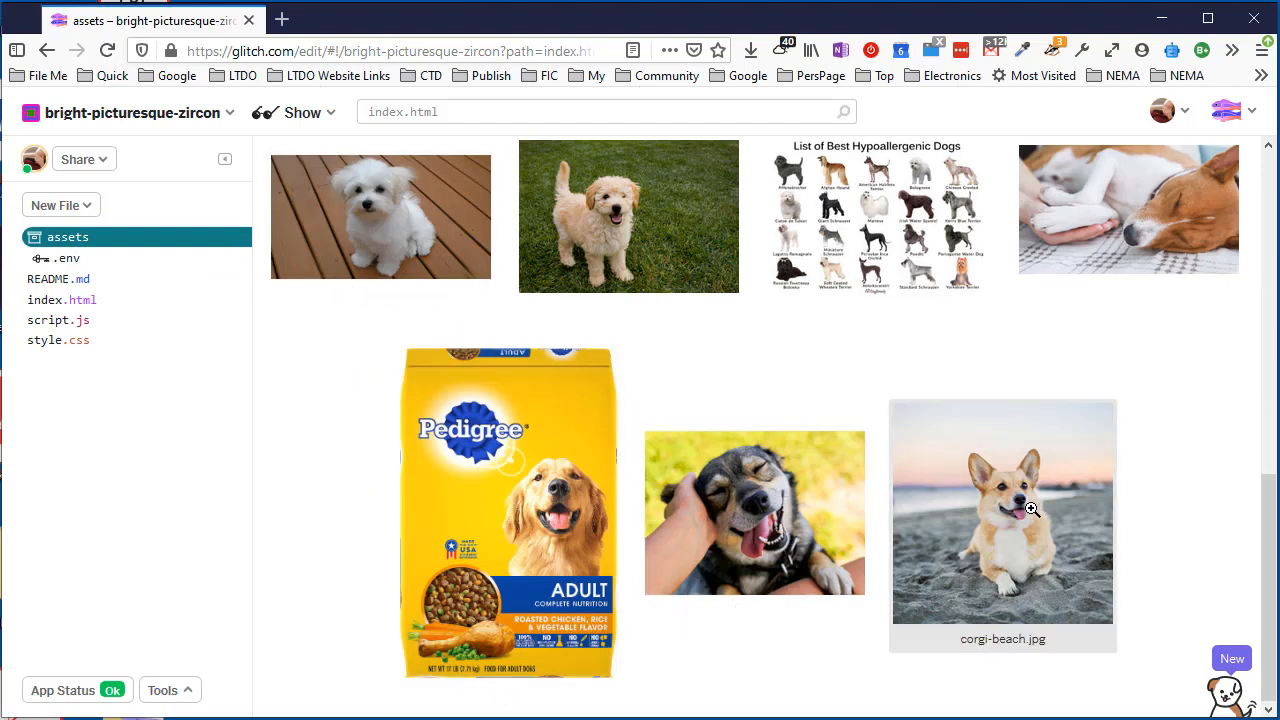
scroll(864, 472, up, 4)
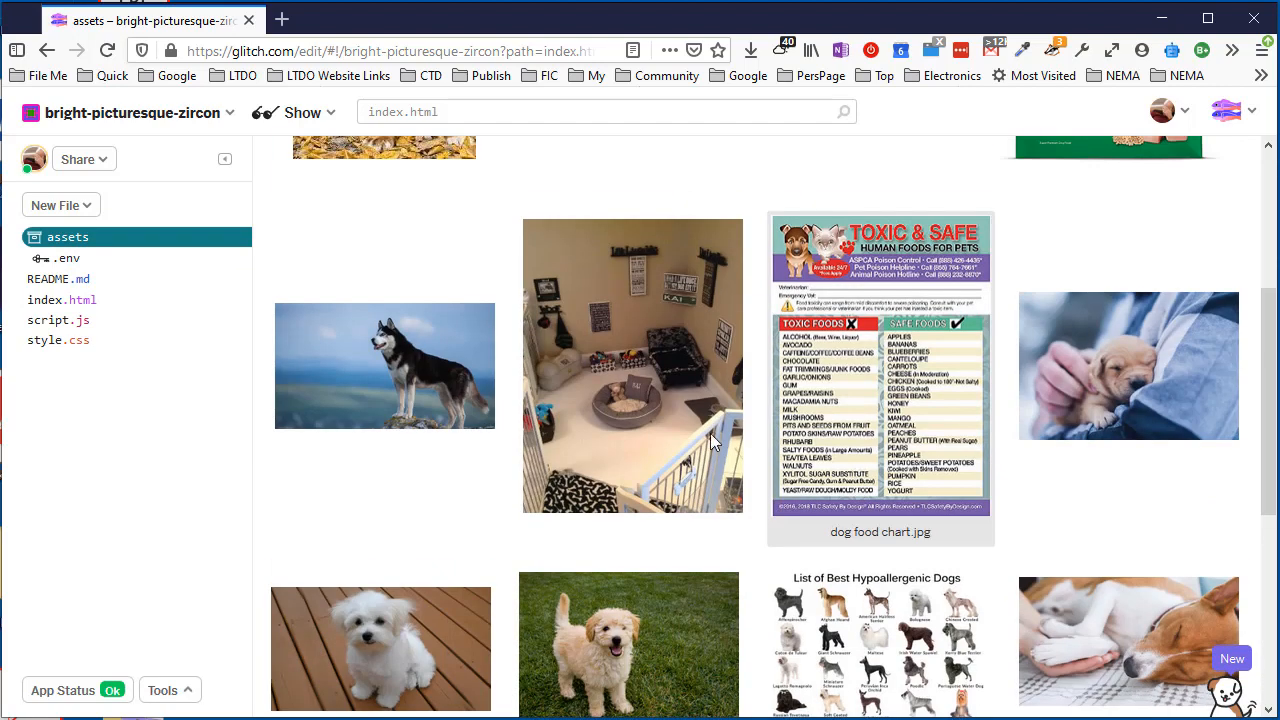
click(379, 366)
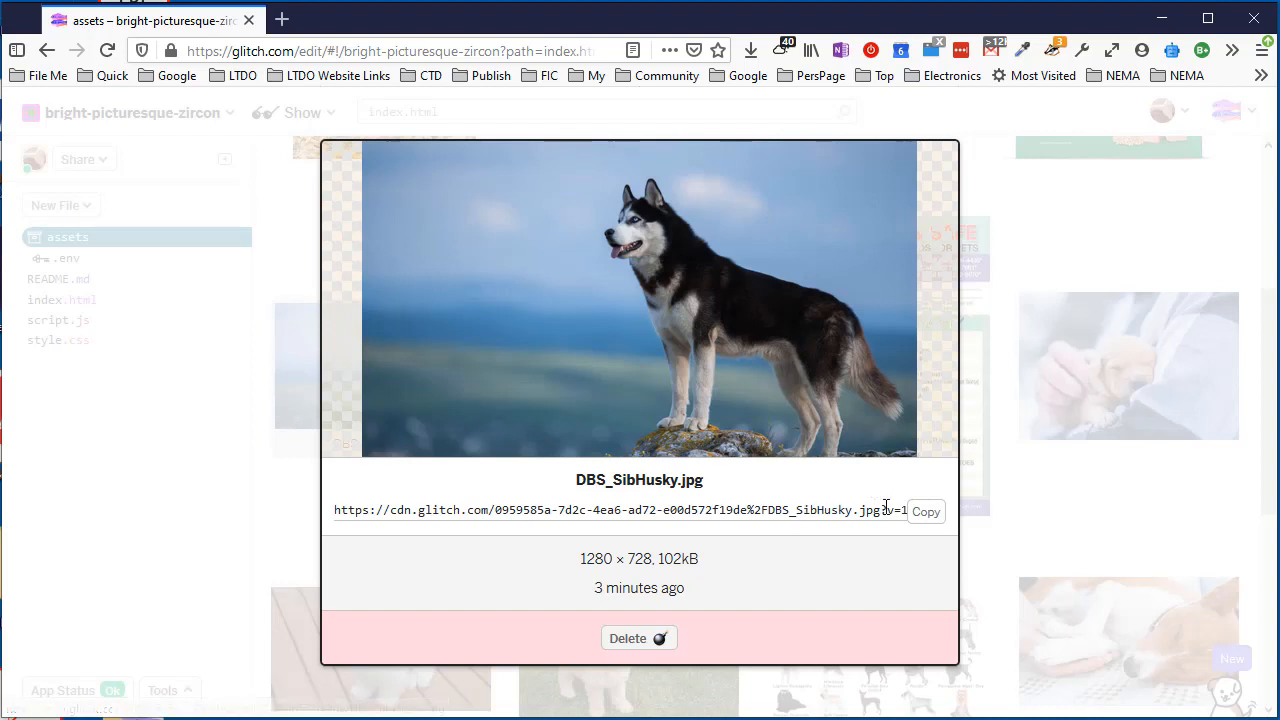
click(927, 515)
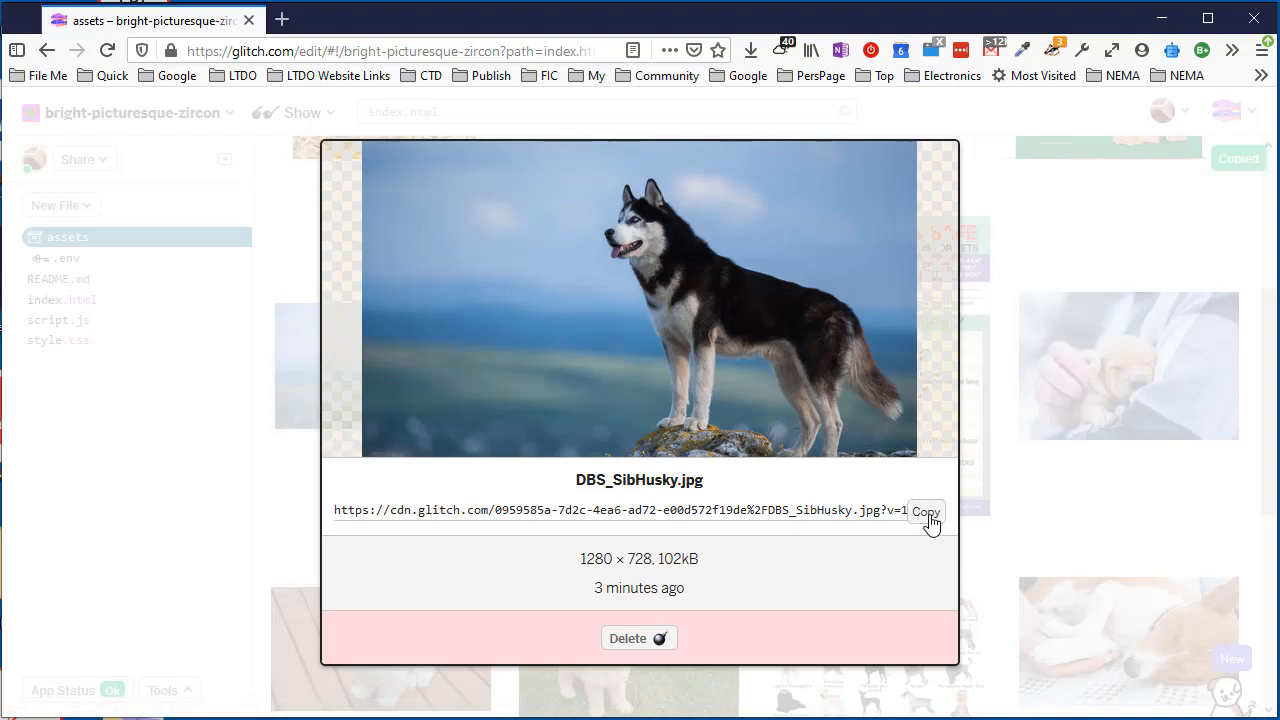
click(84, 300)
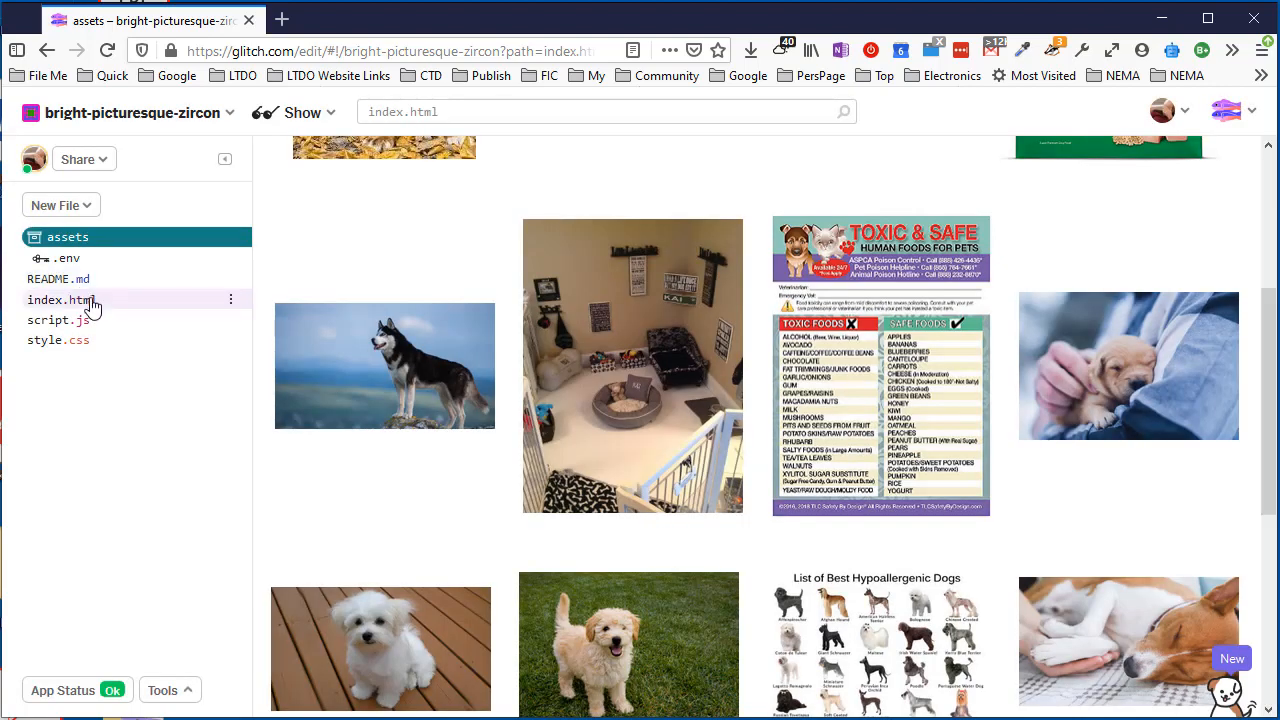
Replace the images/DBS_SibHusky.jpg source on line 31 of index.html with the copied asset URL
click(91, 304)
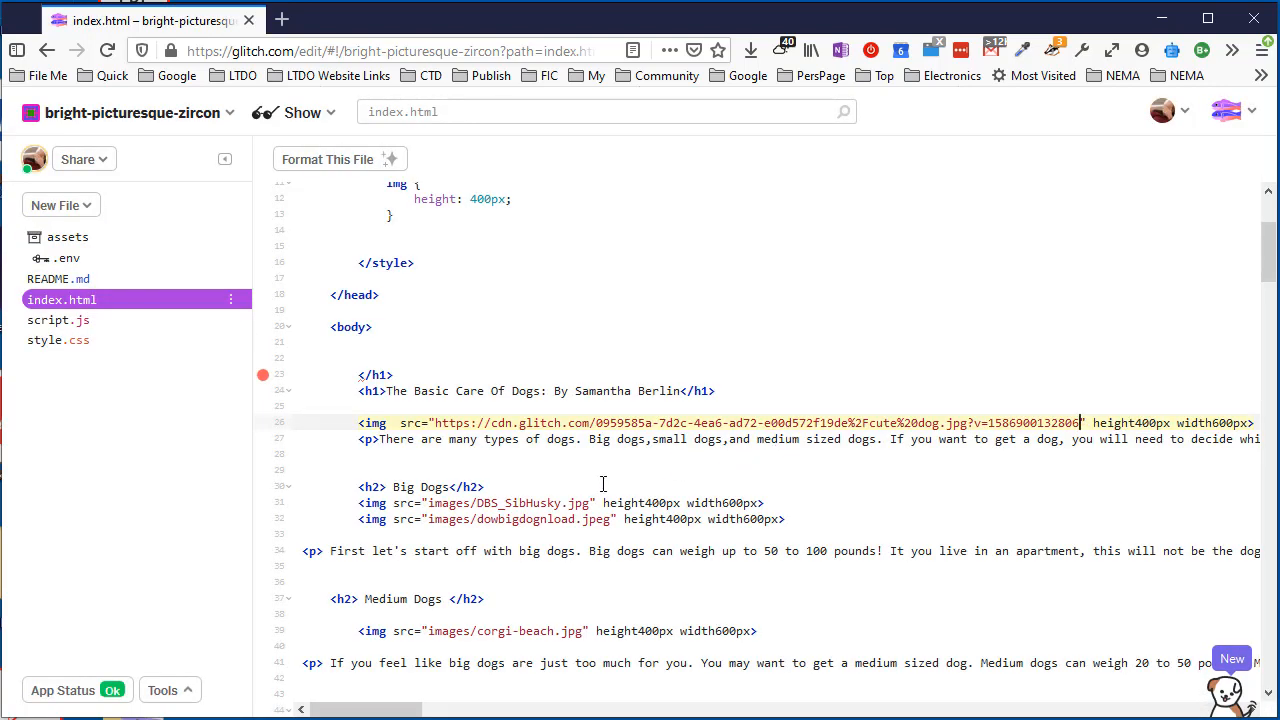
drag(590, 503, 429, 503)
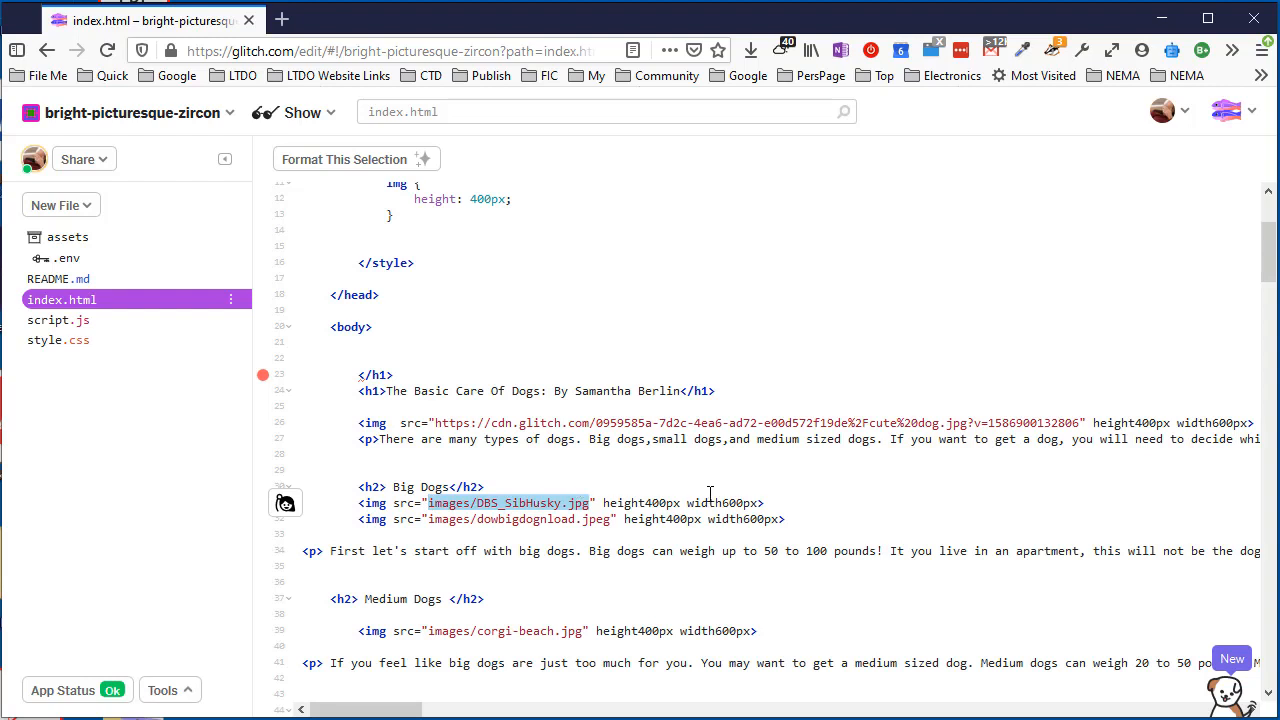
key(ctrl+v)
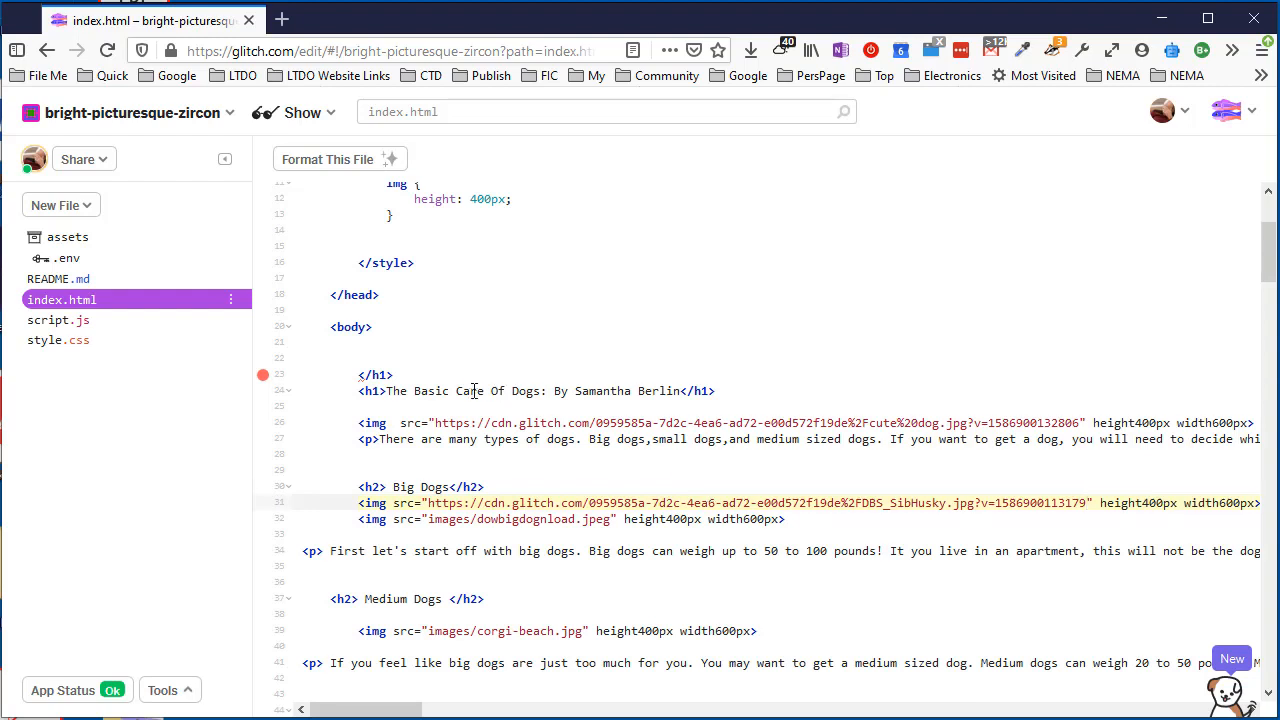
Show the live site in a new window and check the husky image in the Big Dogs section
click(296, 116)
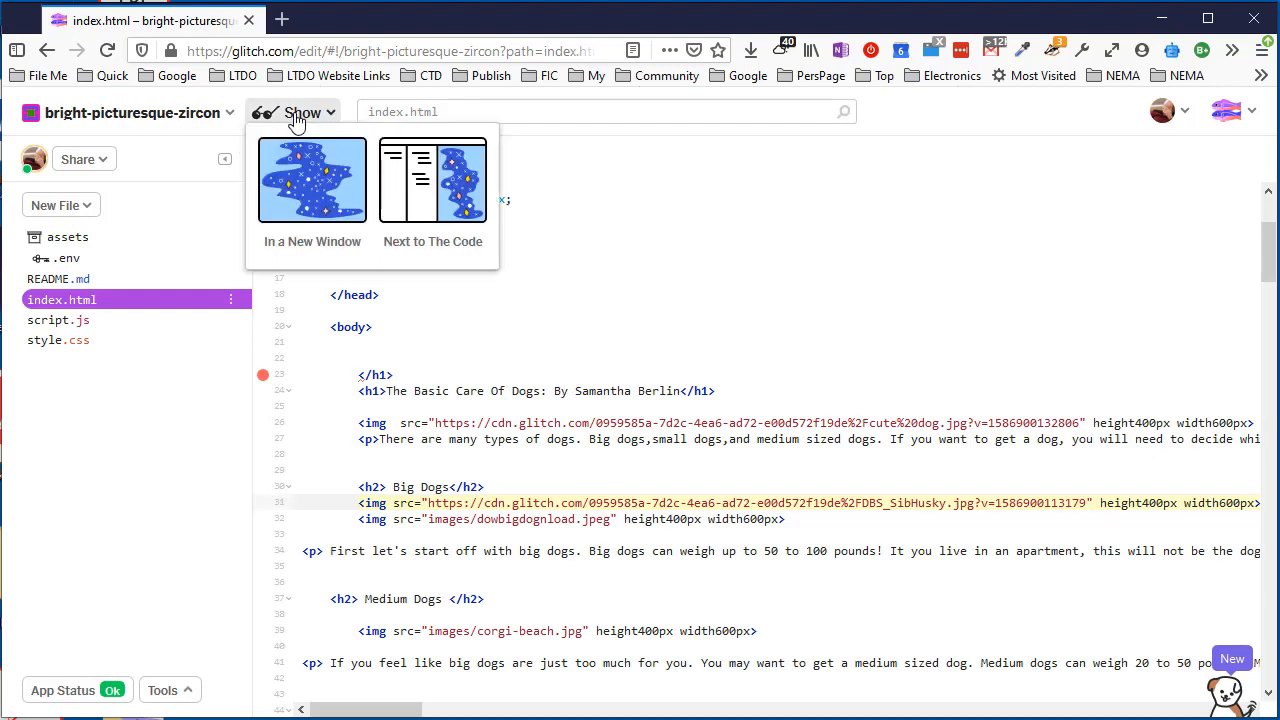
click(307, 175)
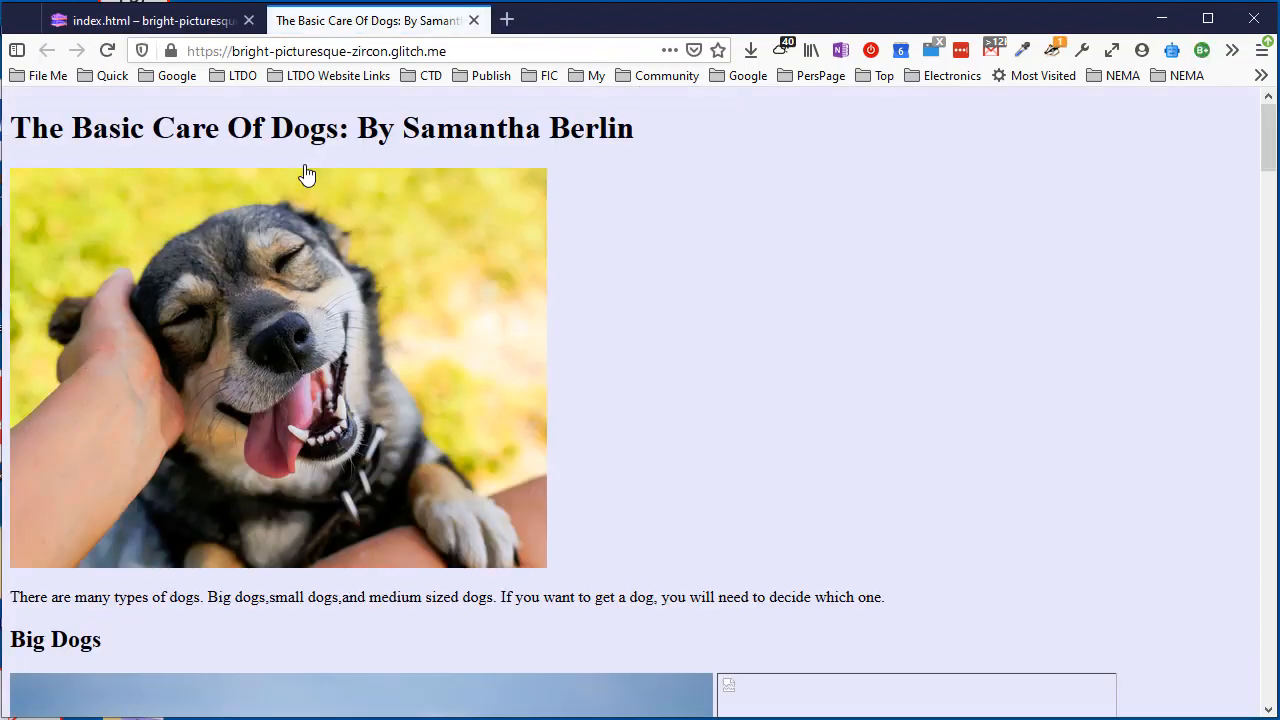
scroll(380, 215, down, 7)
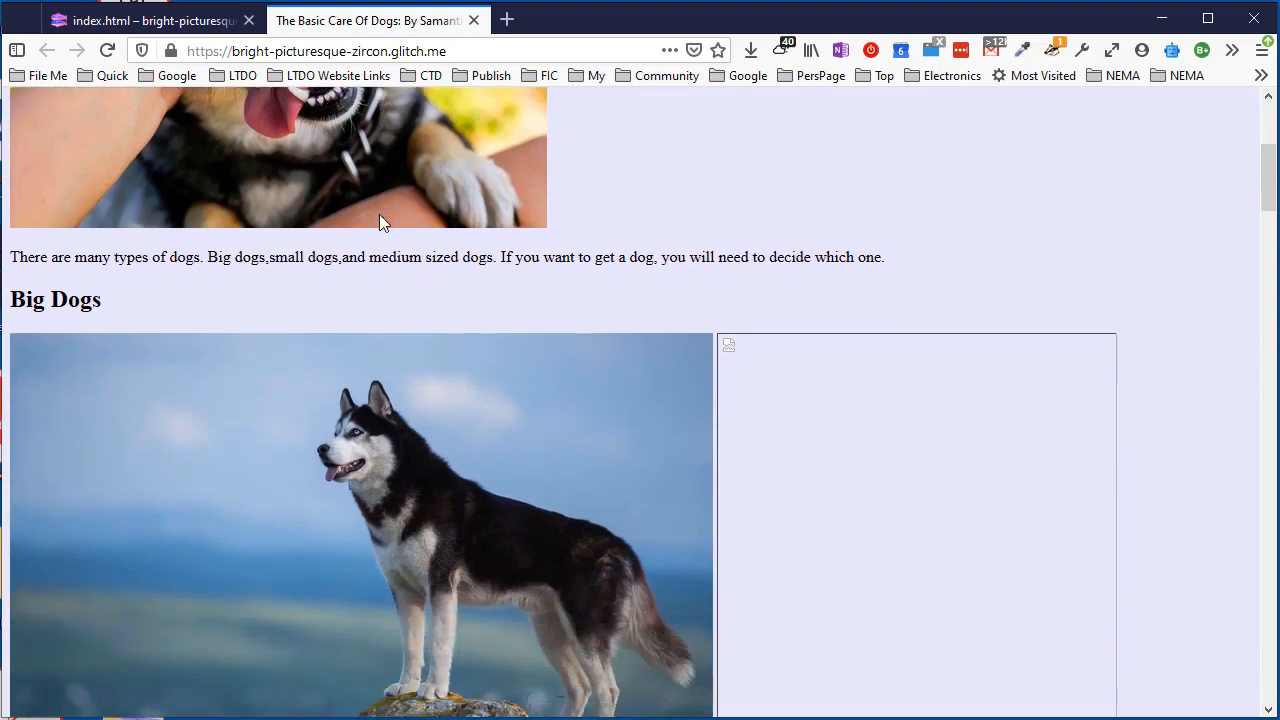
scroll(379, 220, down, 2)
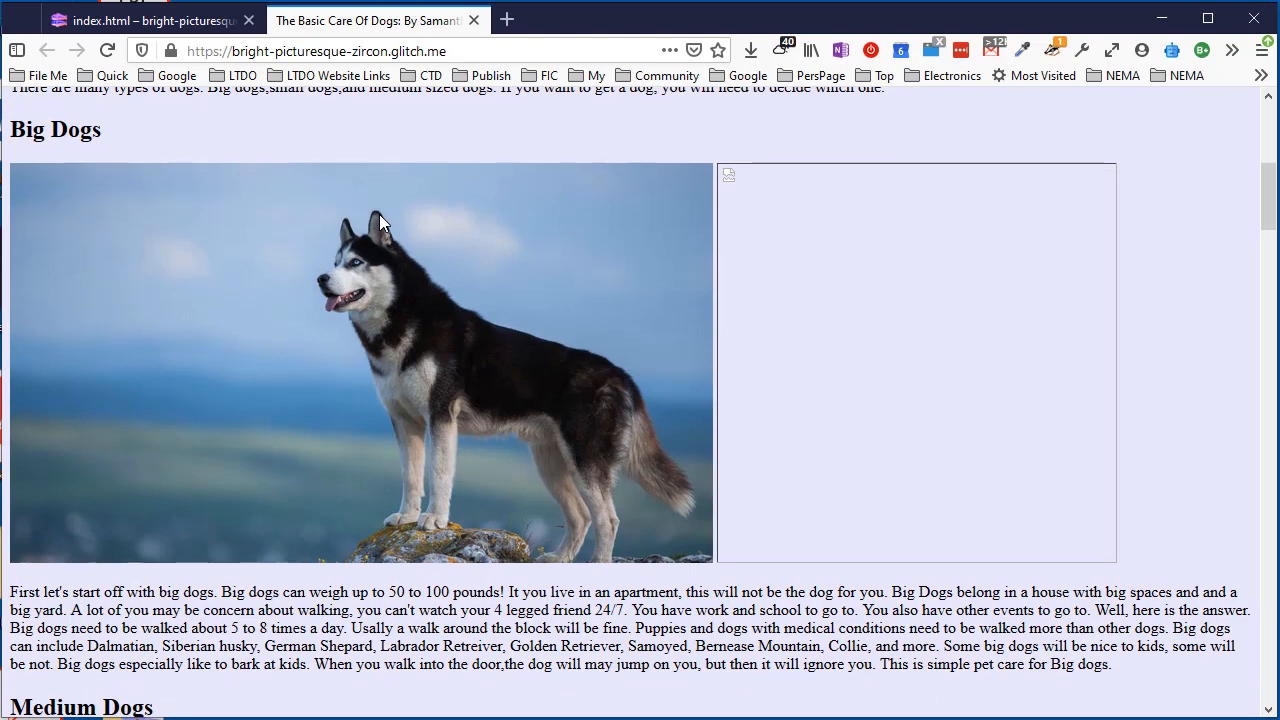
Look over the Big Dogs and Medium Dogs sections and the top image of the live site, and close the preview
scroll(466, 318, down, 4)
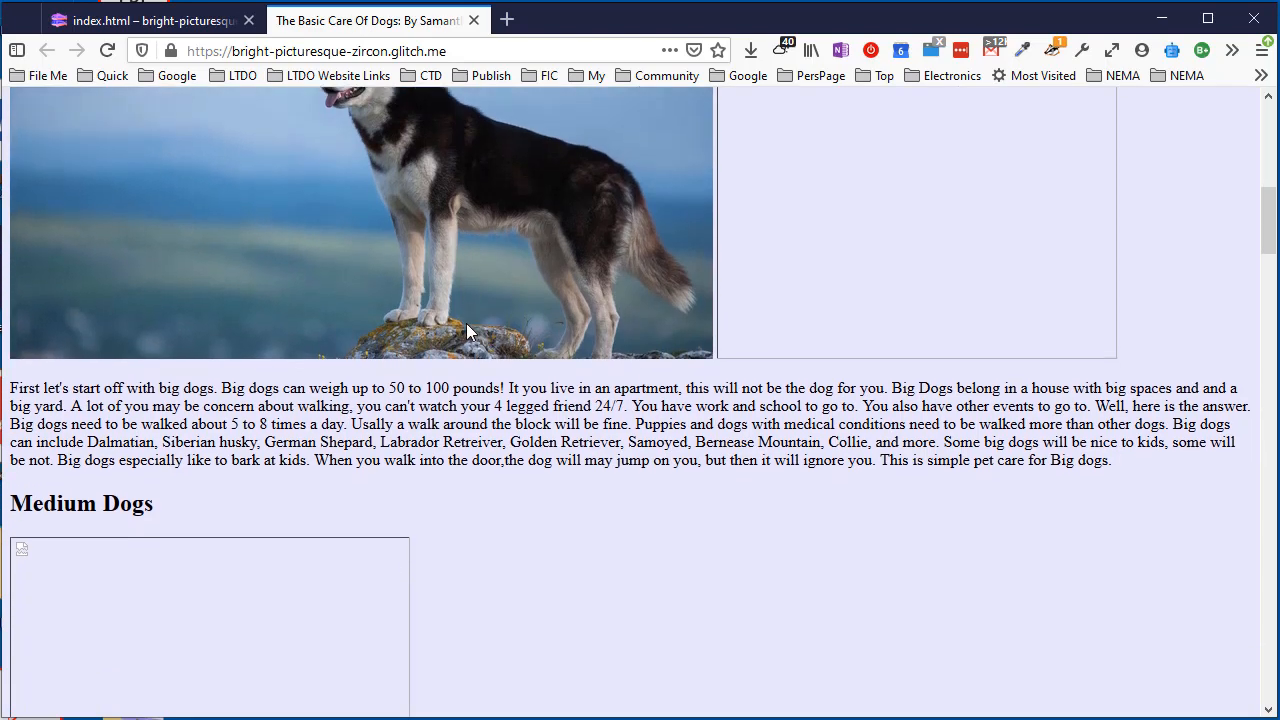
scroll(466, 323, up, 6)
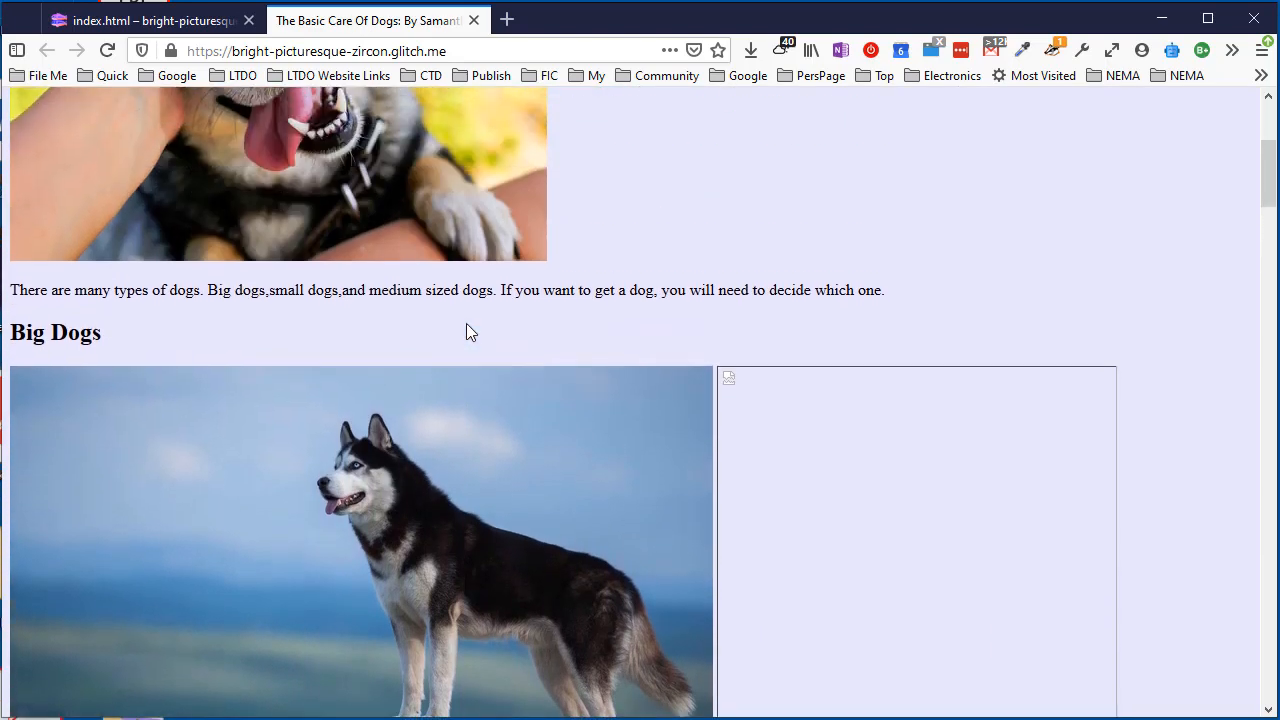
scroll(471, 334, up, 3)
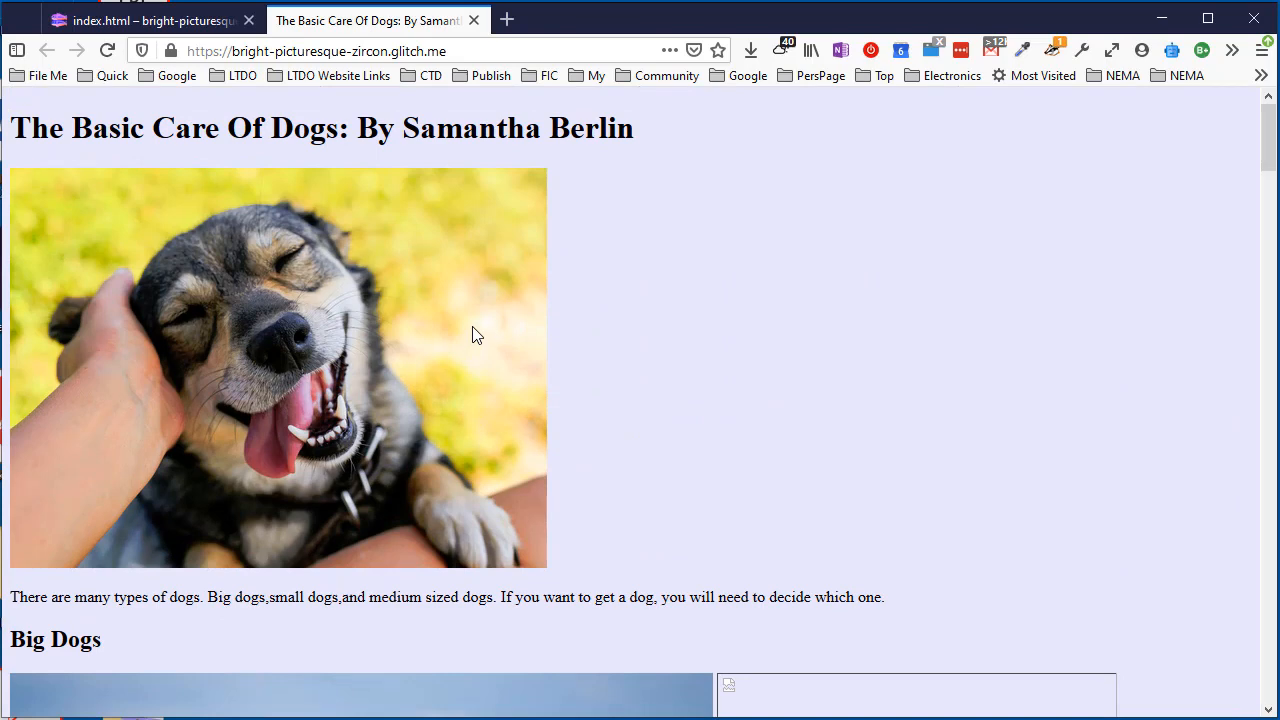
click(474, 20)
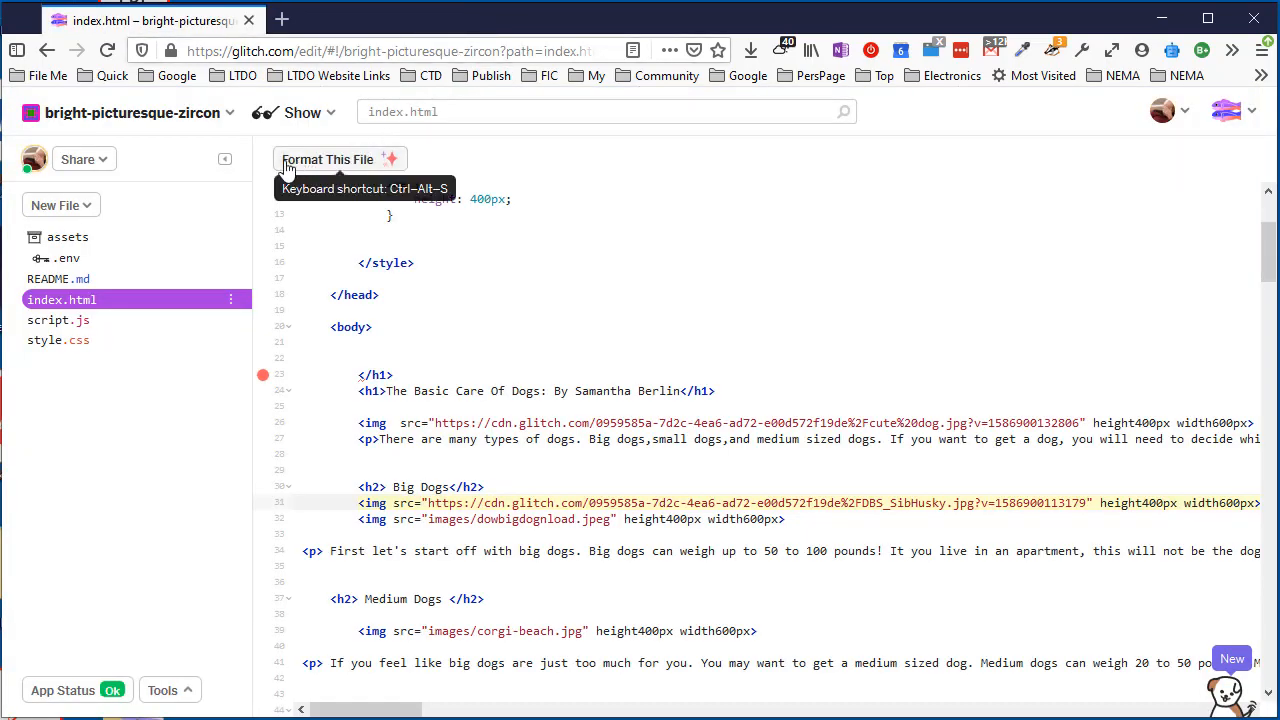
Rename the project to sami-dogs and close the project settings
click(149, 118)
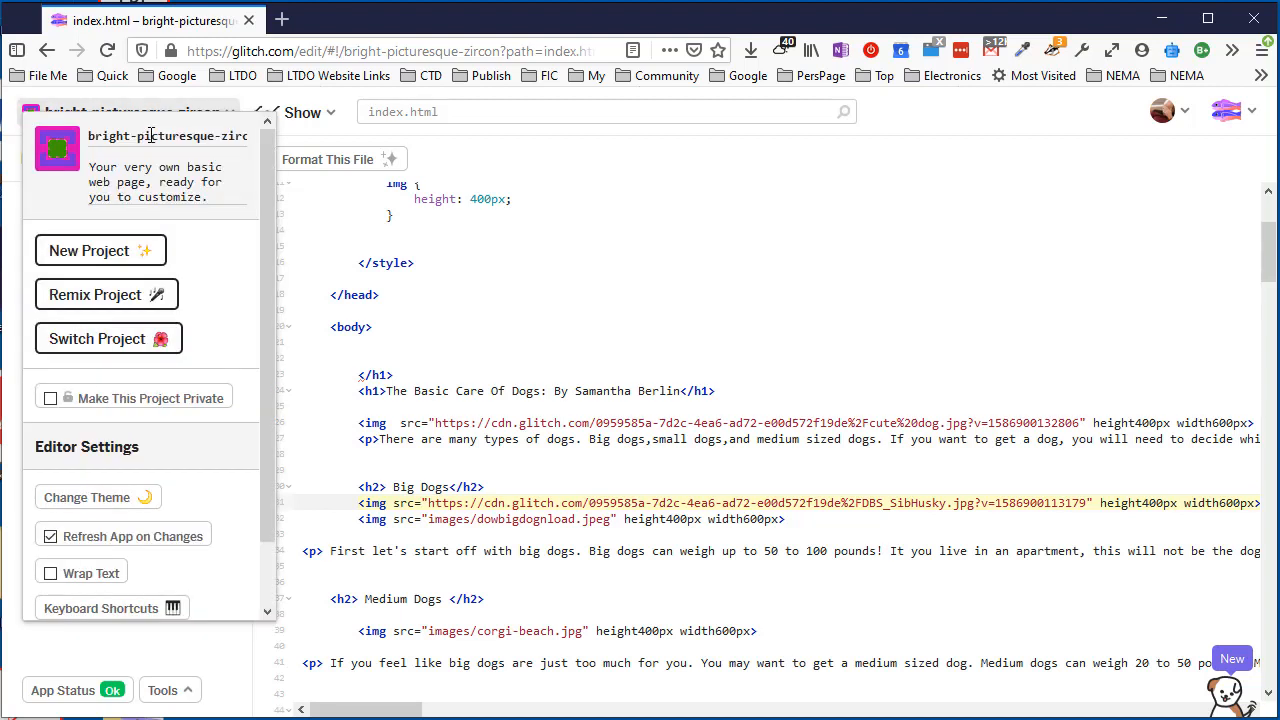
triple_click(150, 135)
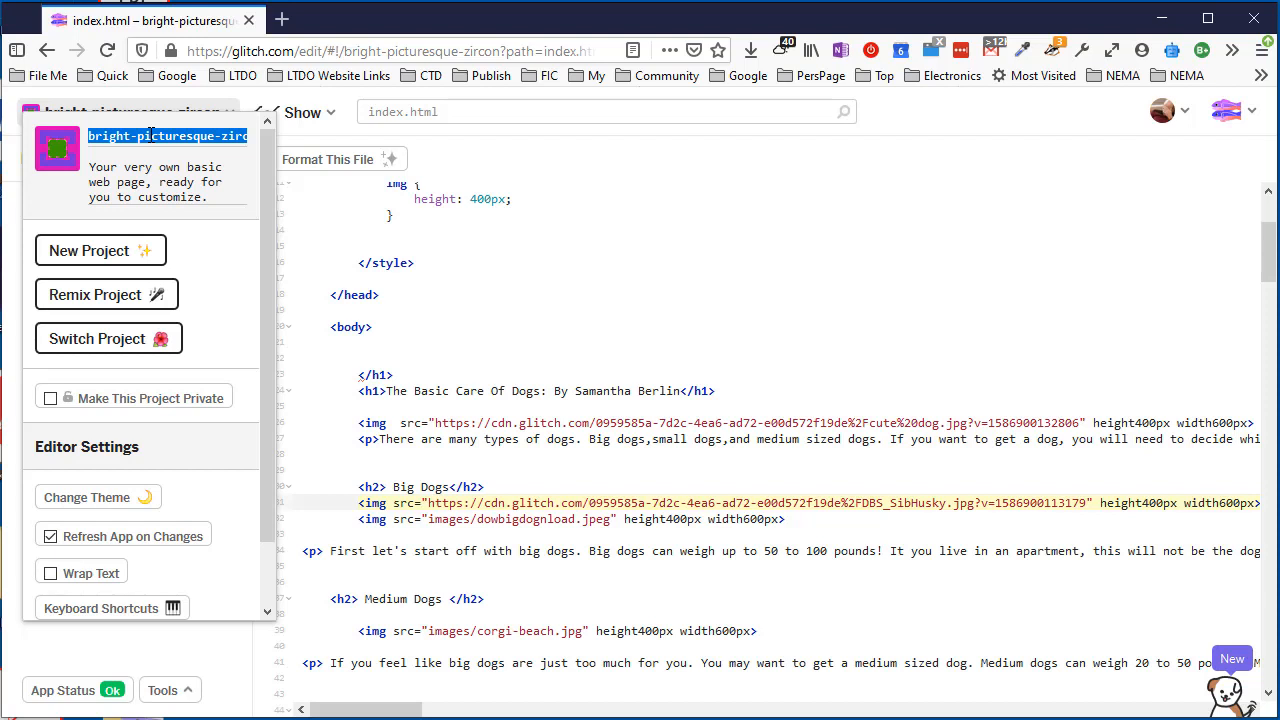
text(sam)
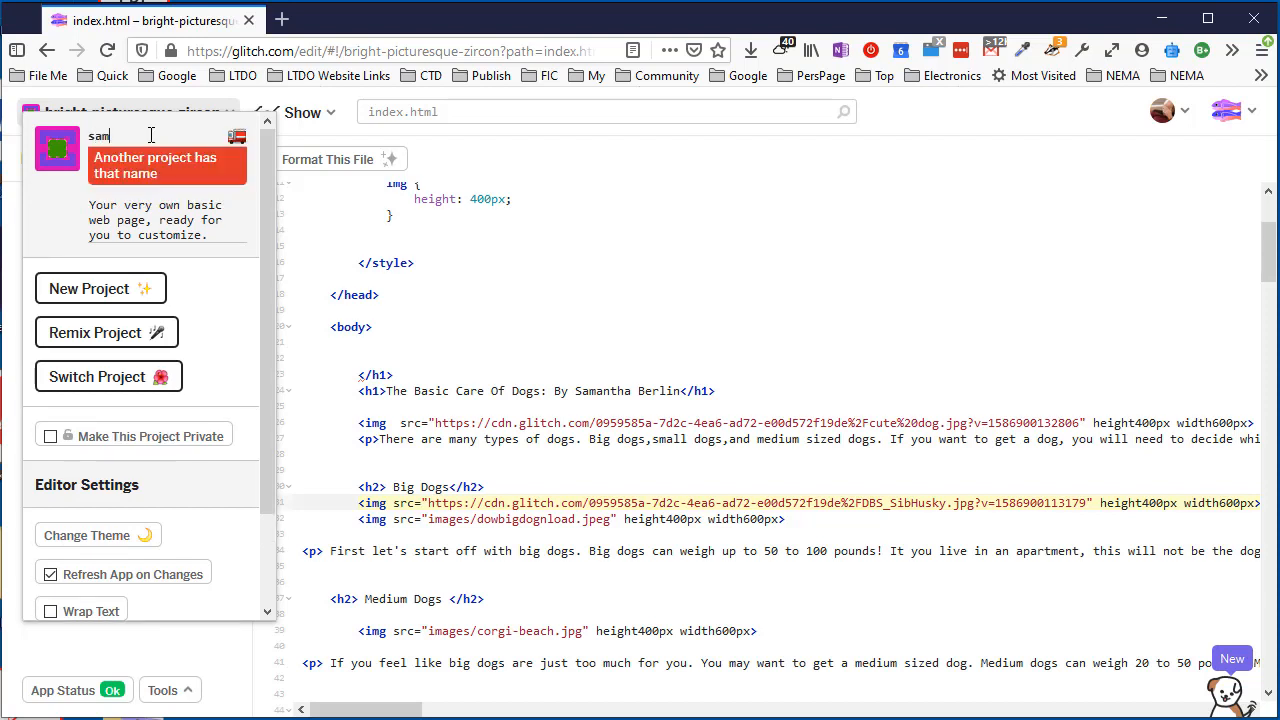
text(i-)
text(dog)
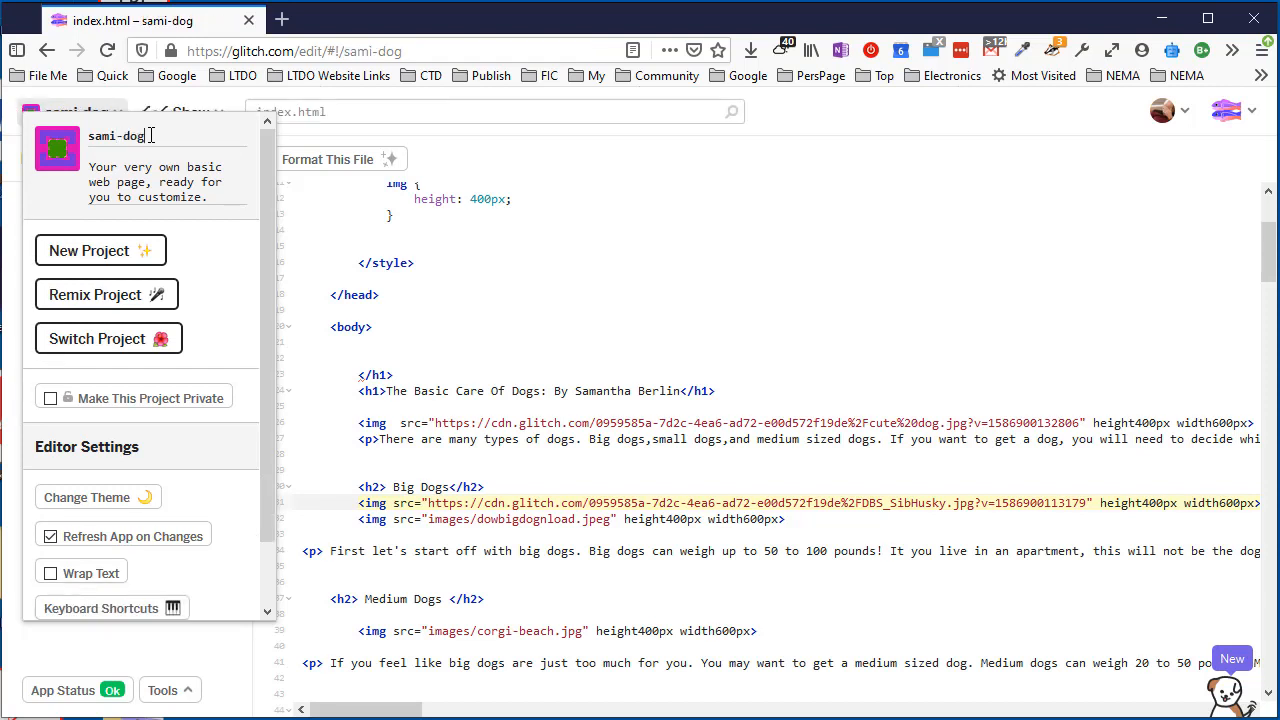
text(s)
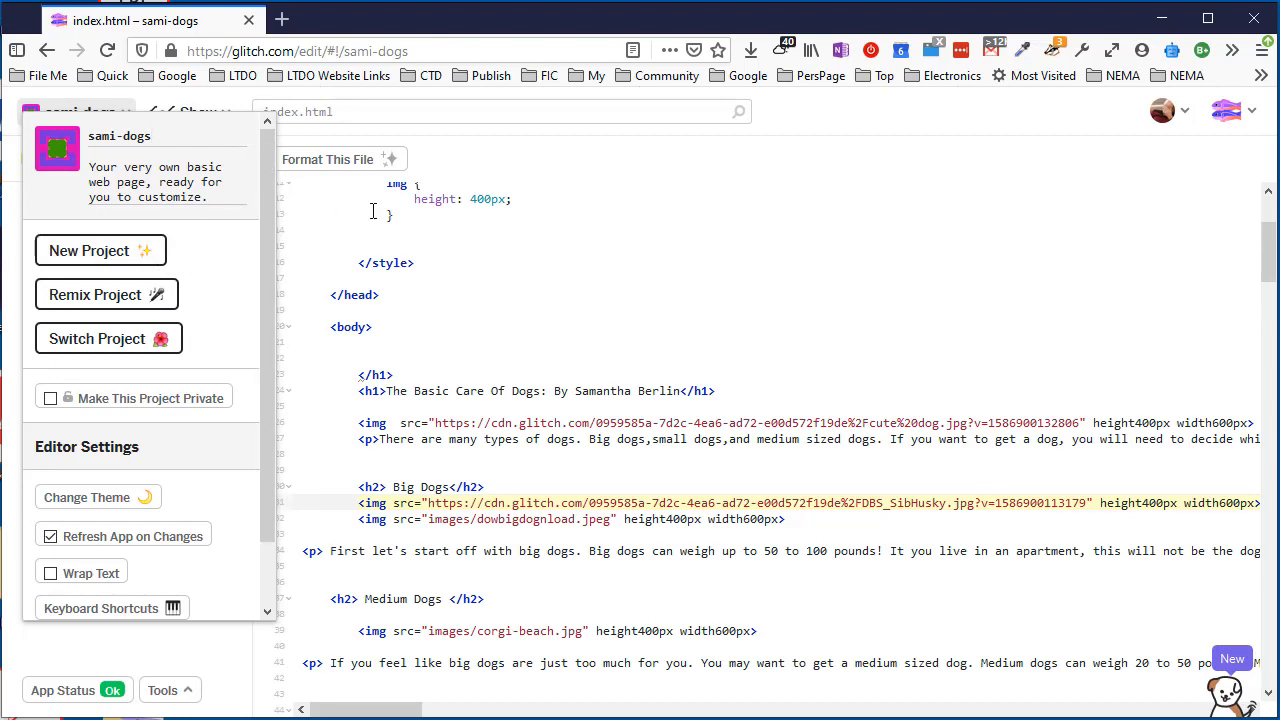
click(503, 257)
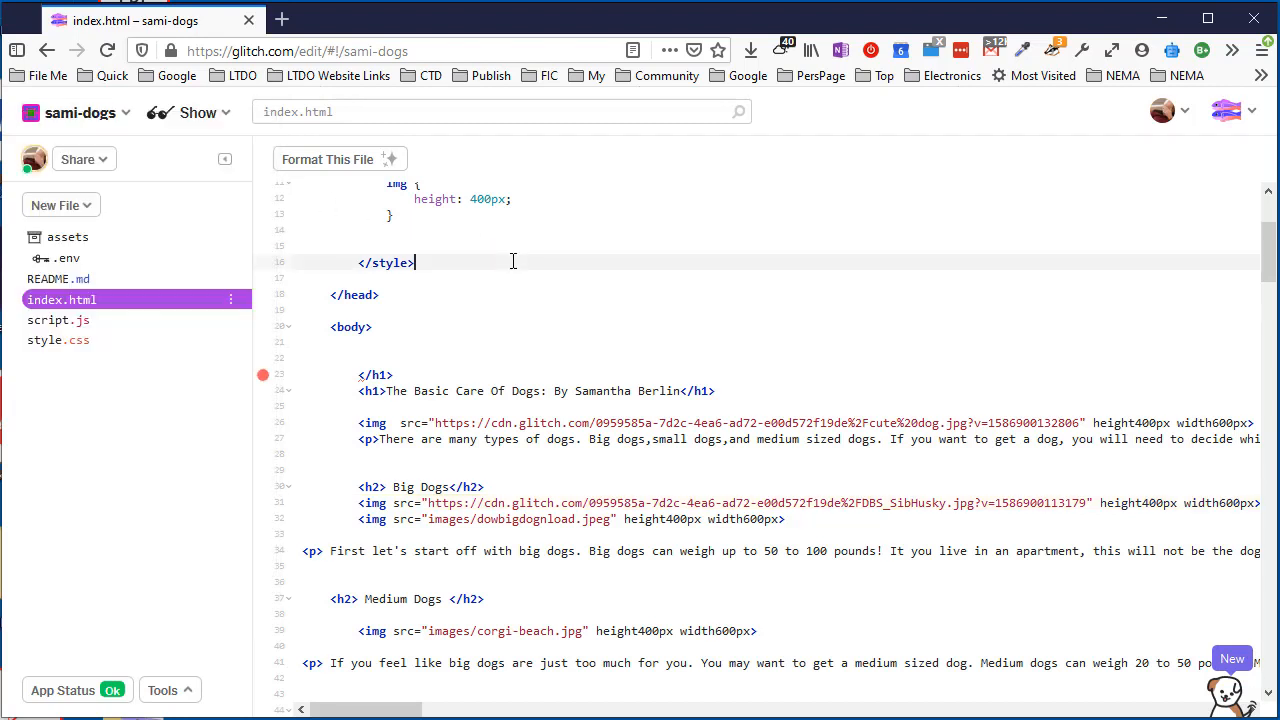
Show the renamed project's live site in a new window
click(226, 116)
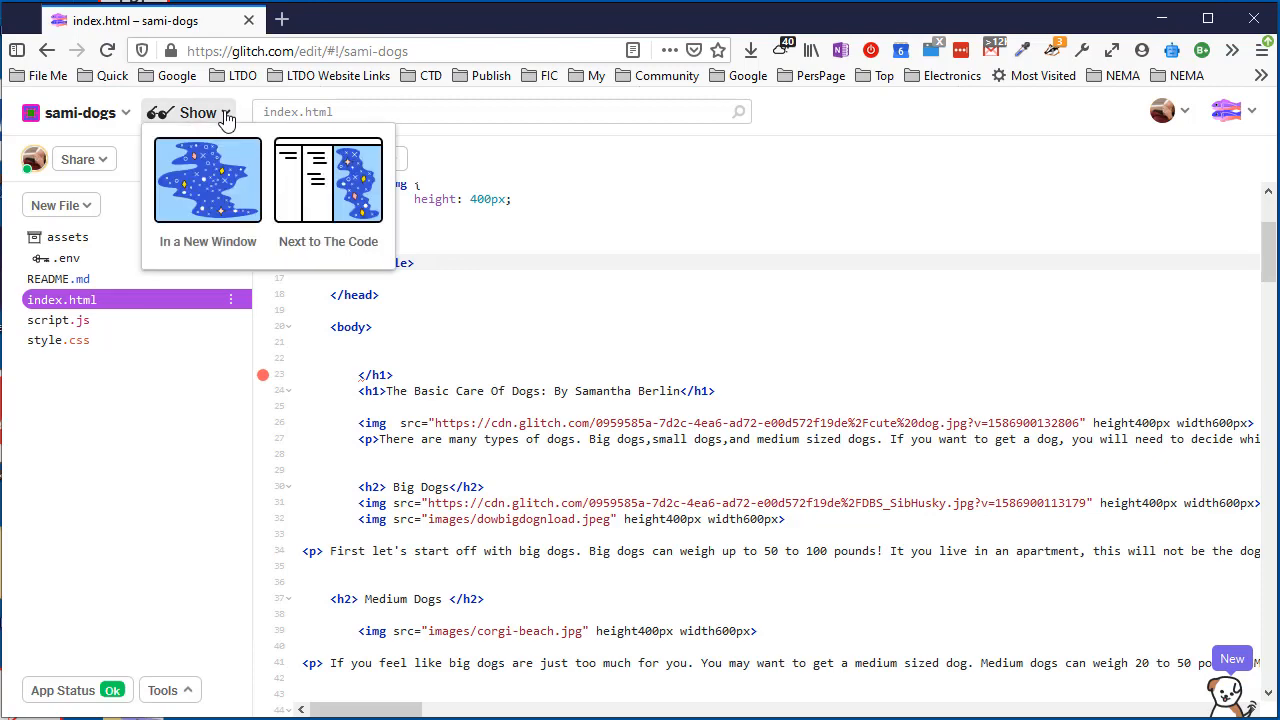
click(220, 200)
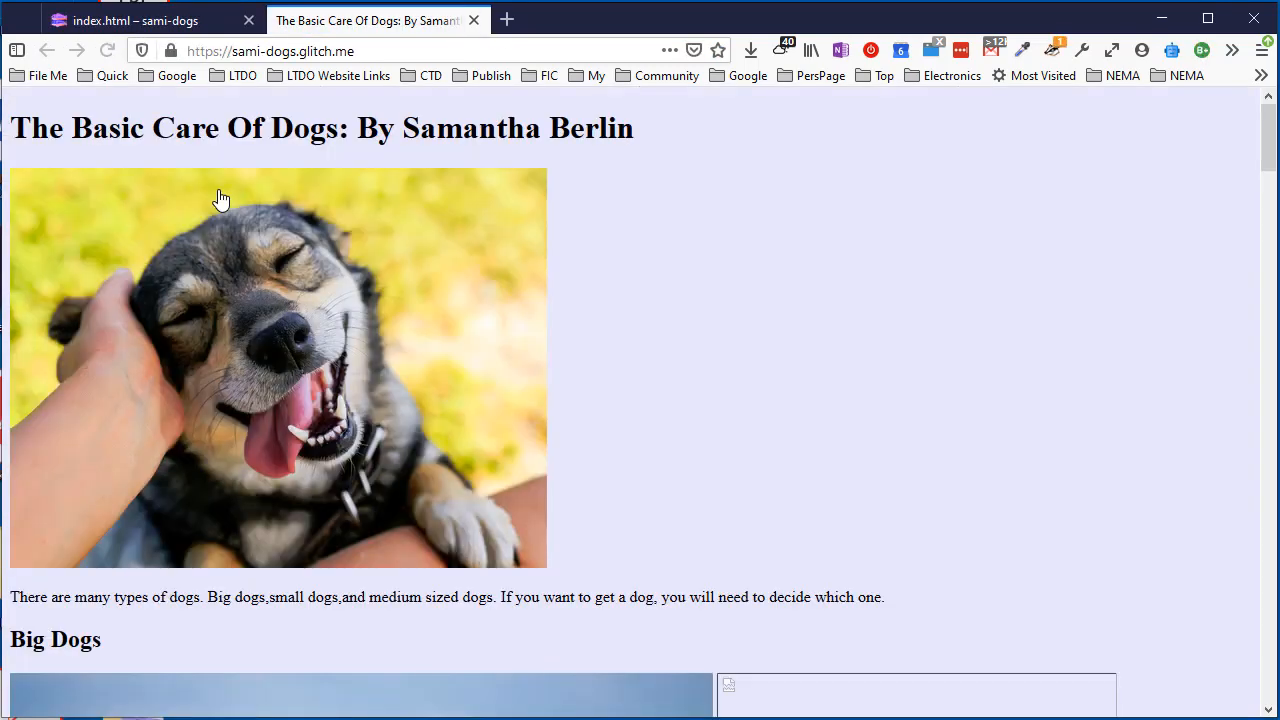